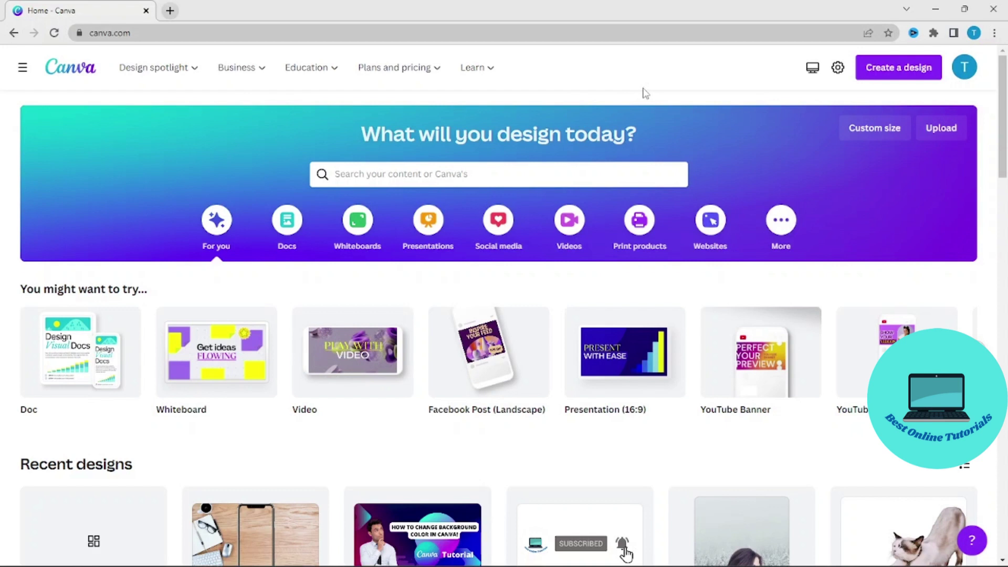
- Search templates for 'youtube video' and create a blank YouTube Video design
click(469, 174)
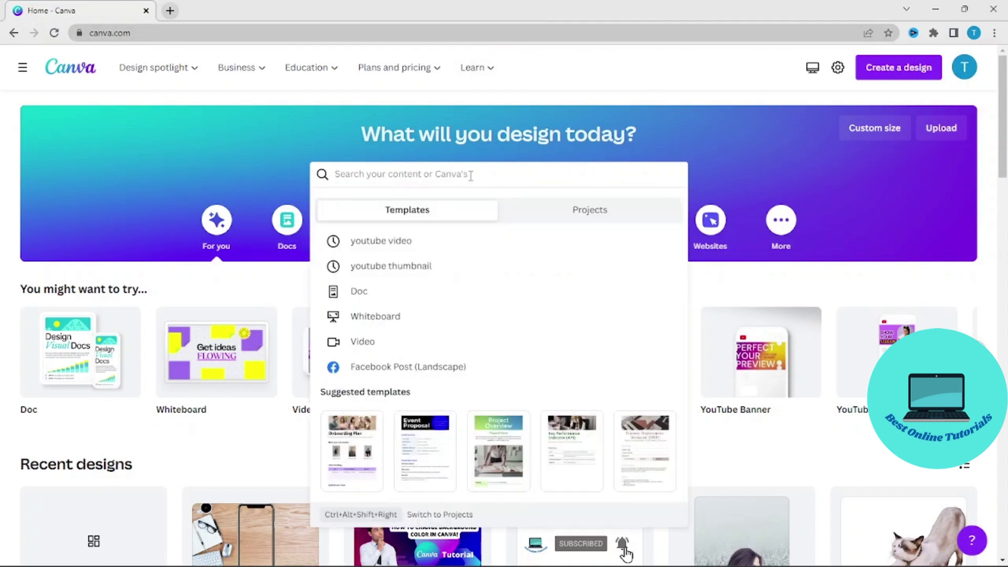
click(438, 247)
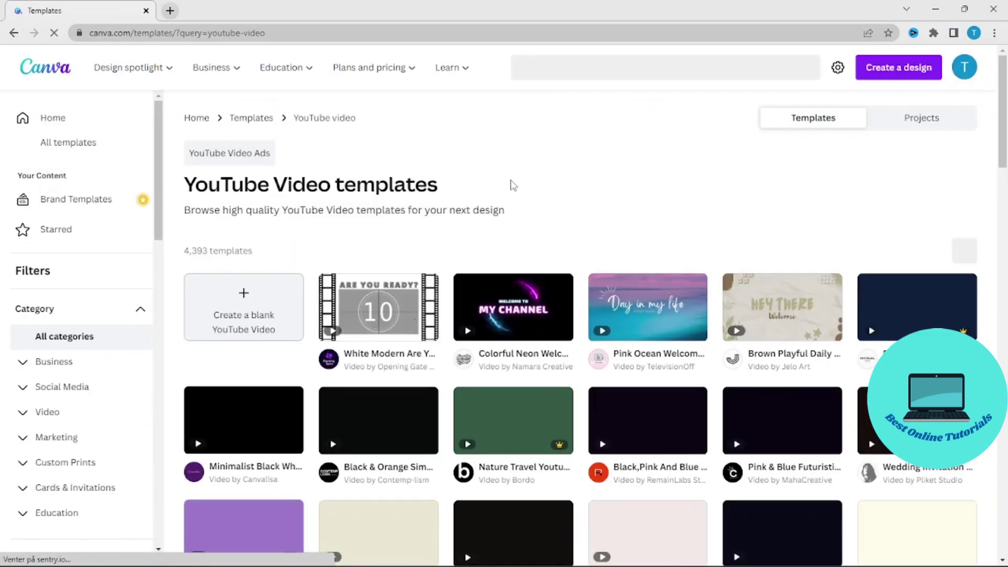
scroll(668, 393, down, 2)
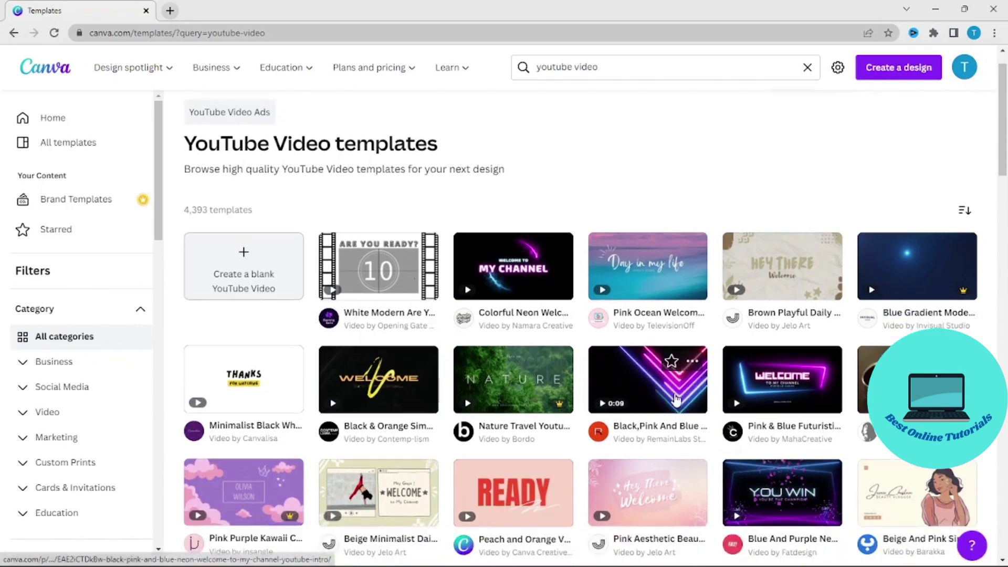
scroll(668, 394, up, 2)
scroll(668, 394, down, 5)
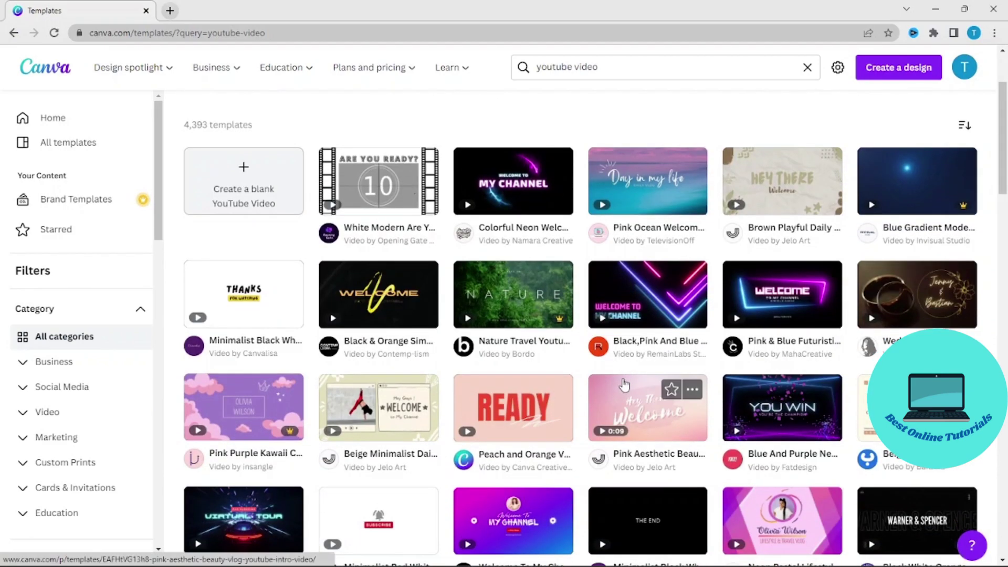
scroll(618, 385, up, 5)
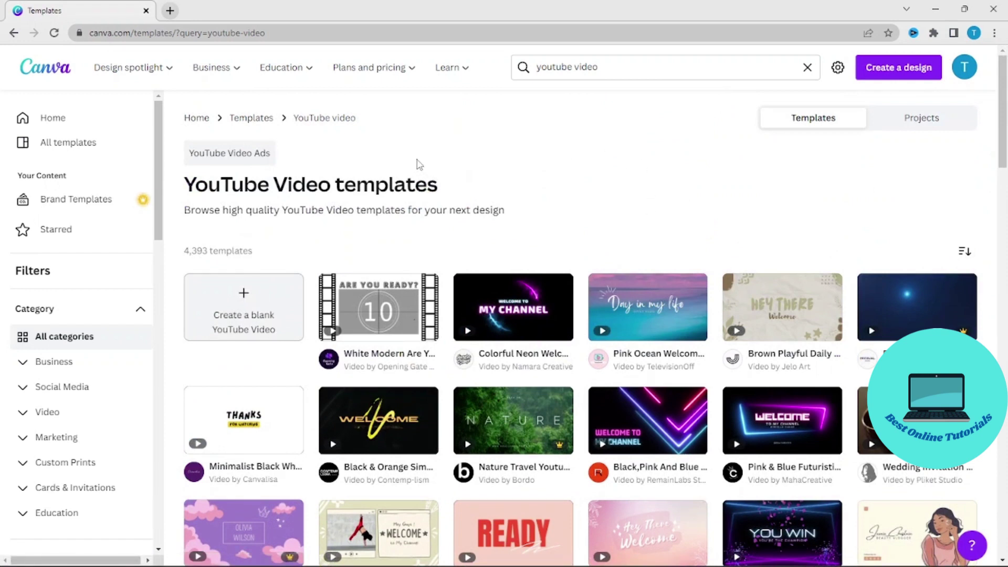
click(244, 318)
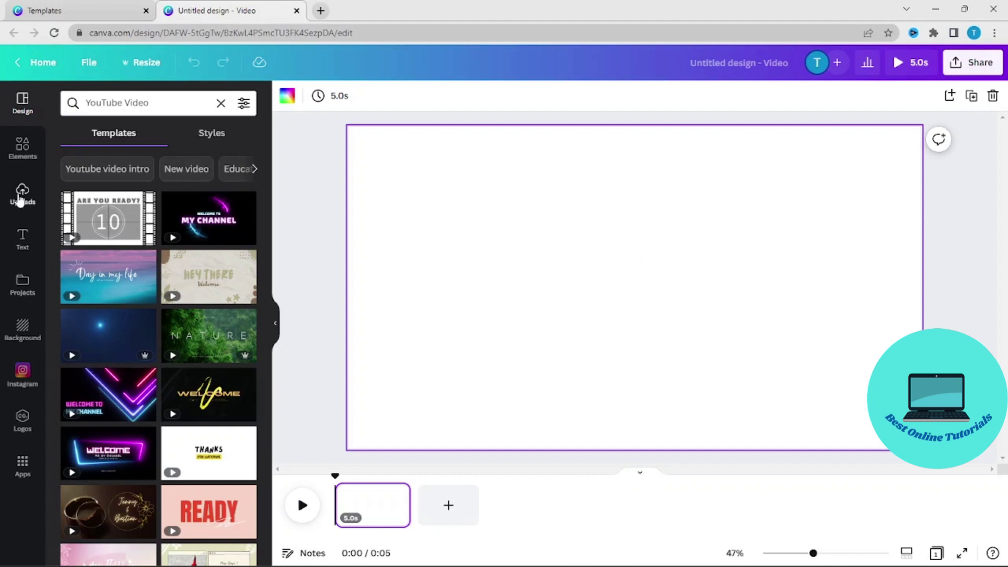
- Search Elements for 'desktop', filter to Photos, and scroll to find the wooden-desk photo
click(19, 148)
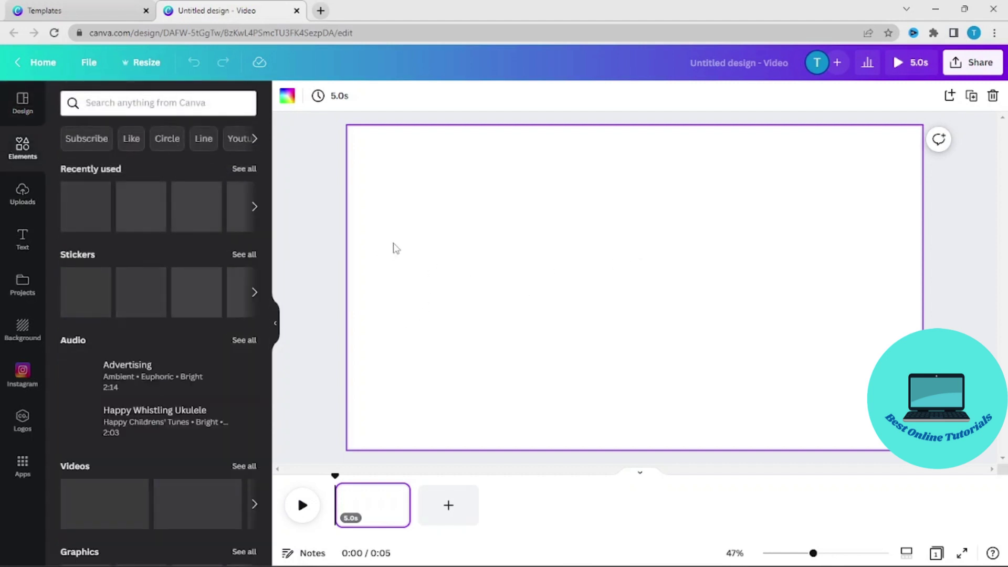
click(136, 102)
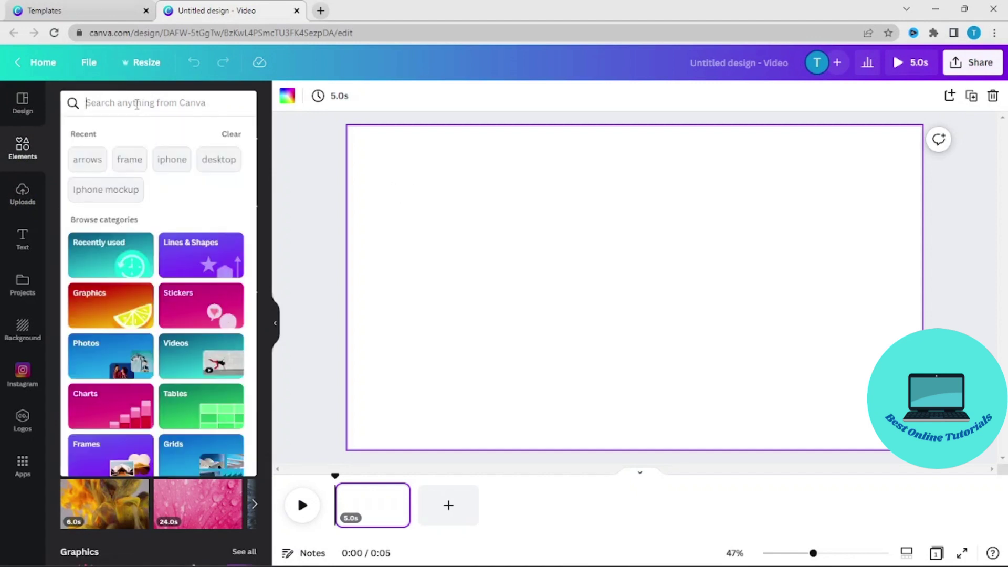
text(des)
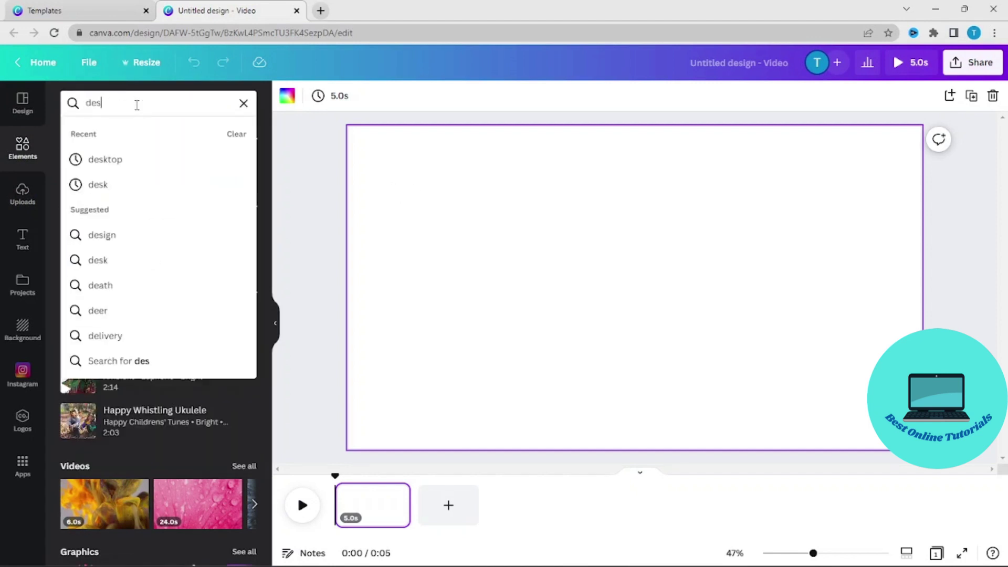
text(kto)
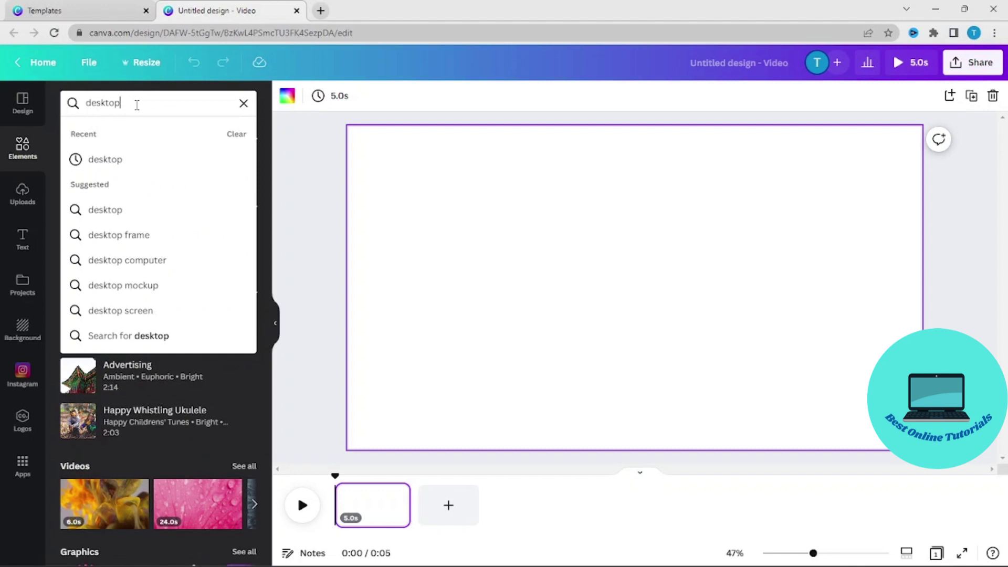
text(p)
key(Return)
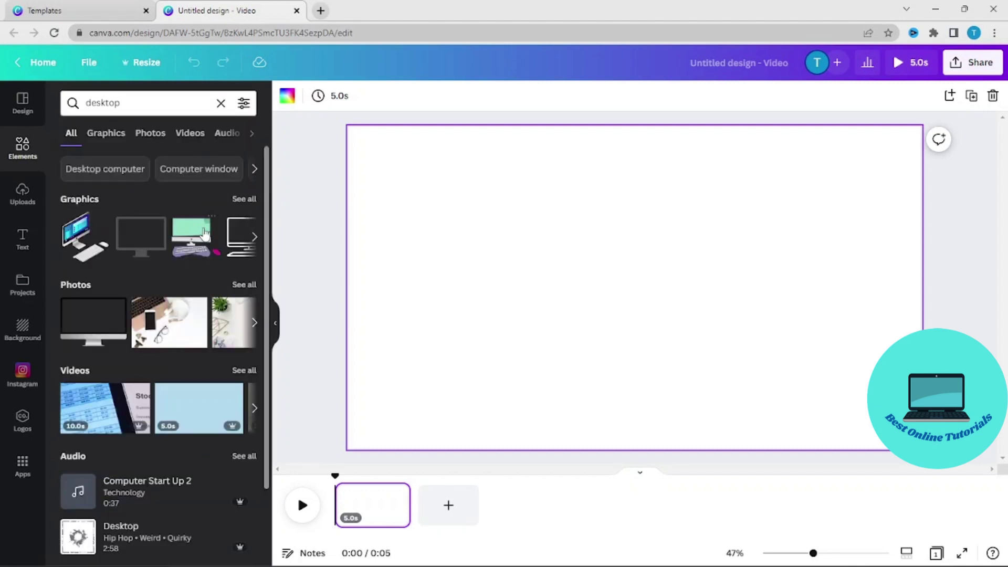
click(80, 285)
scroll(196, 304, down, 4)
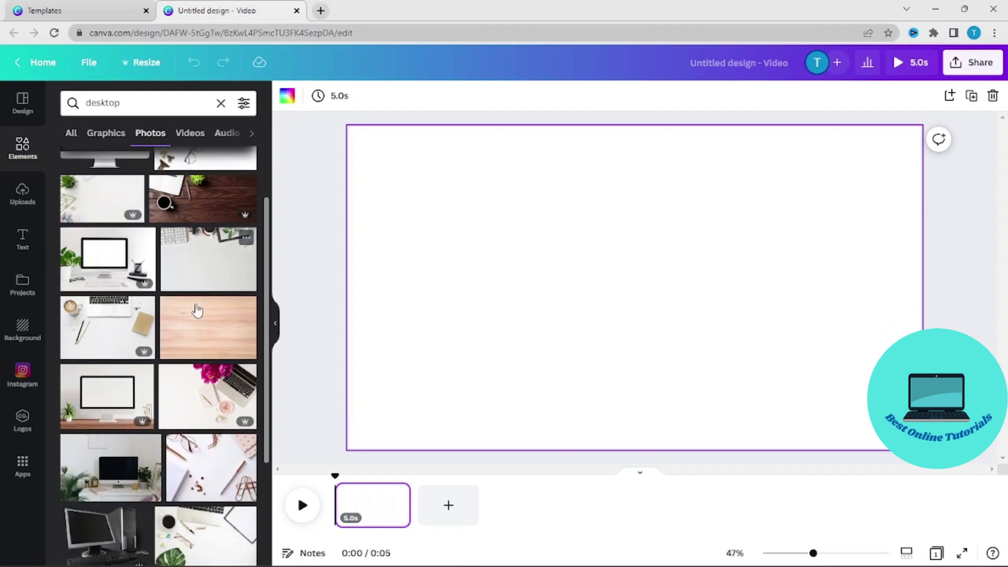
scroll(197, 309, down, 6)
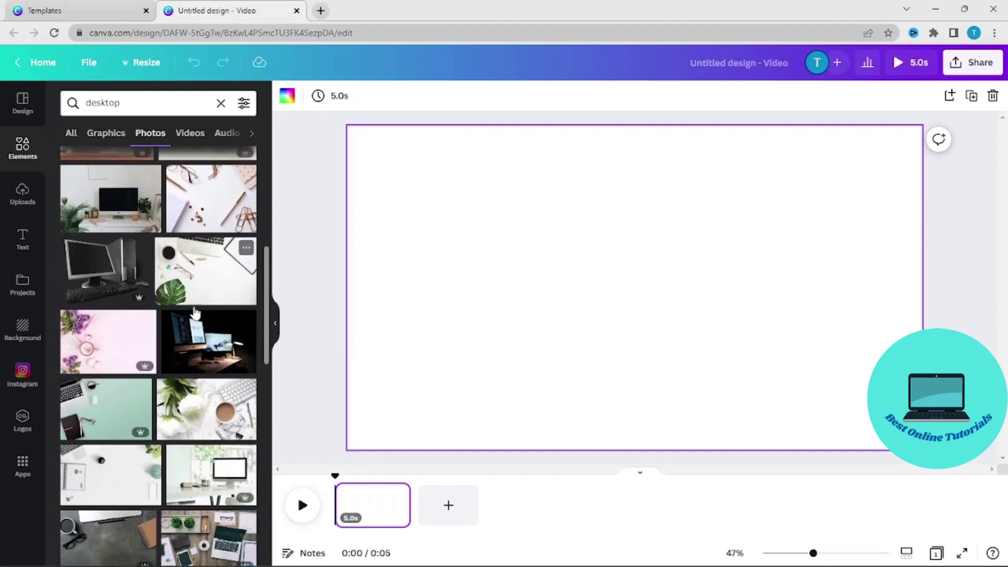
scroll(195, 313, down, 6)
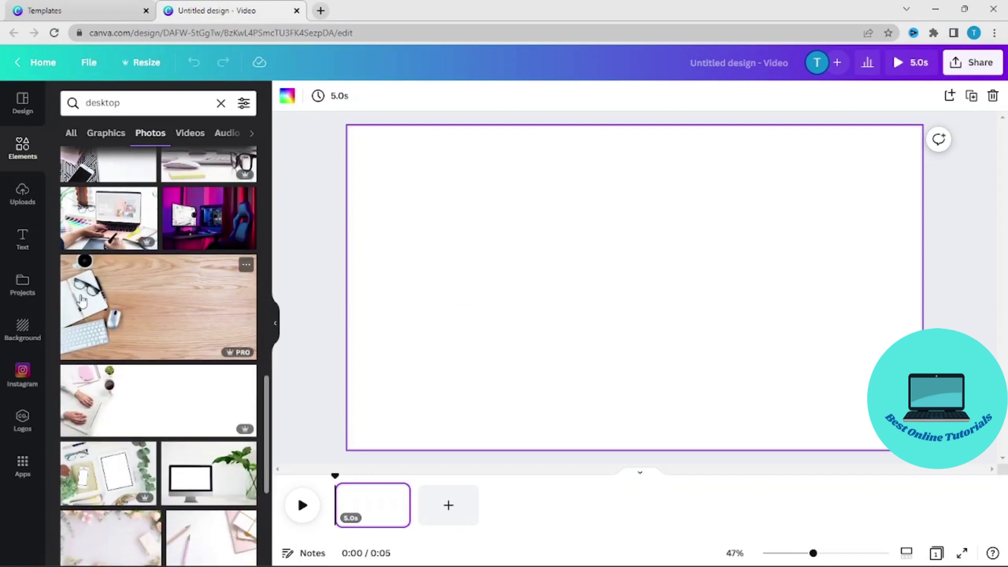
- Add the wooden-desk photo and stretch it by its corners until it fills the page
click(179, 311)
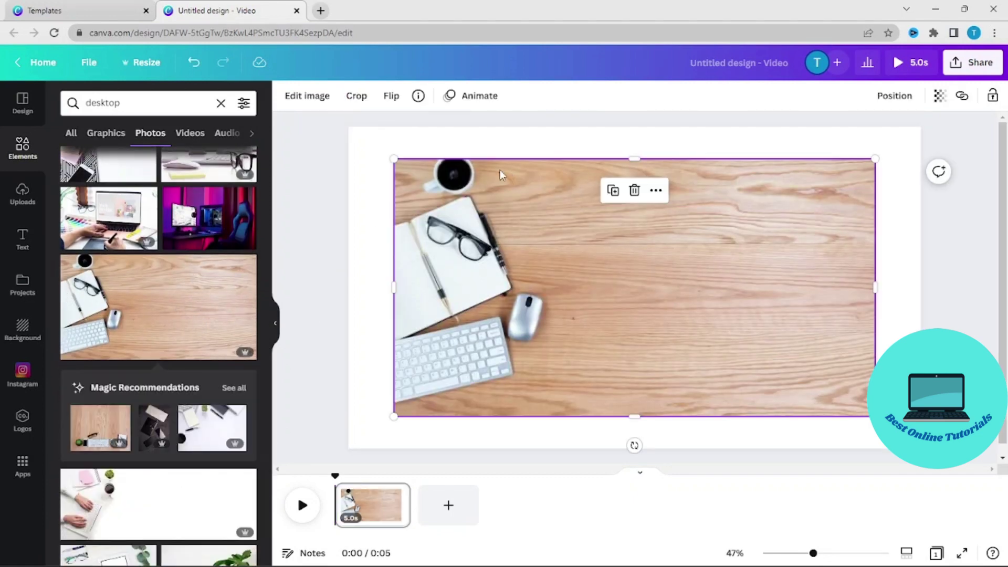
drag(393, 158, 348, 135)
drag(683, 260, 683, 253)
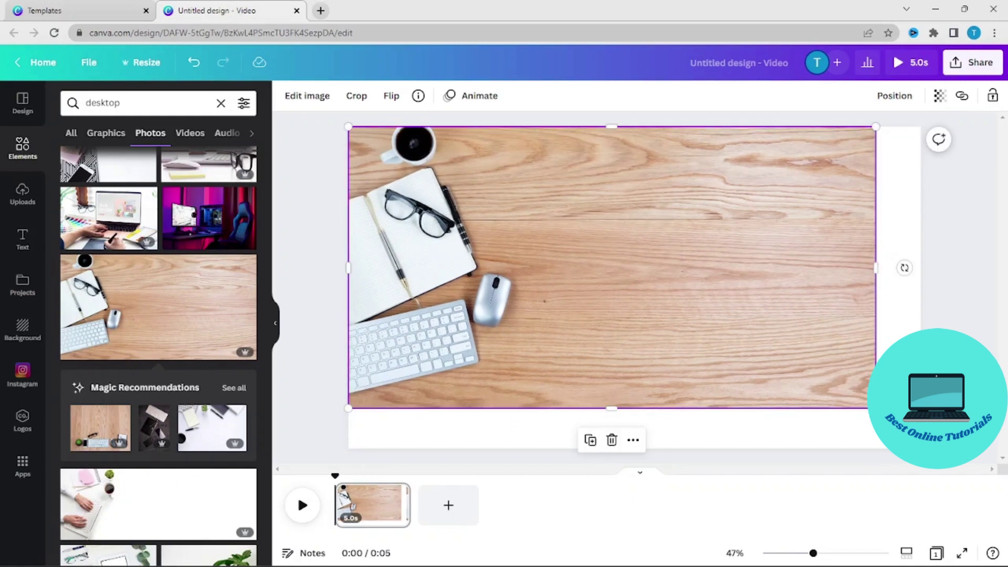
drag(875, 408, 950, 449)
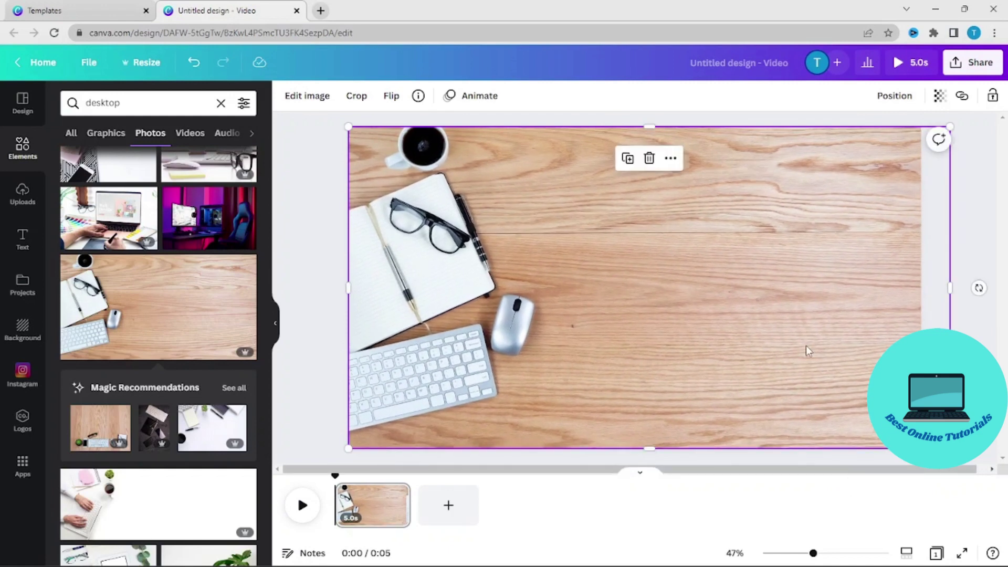
click(756, 122)
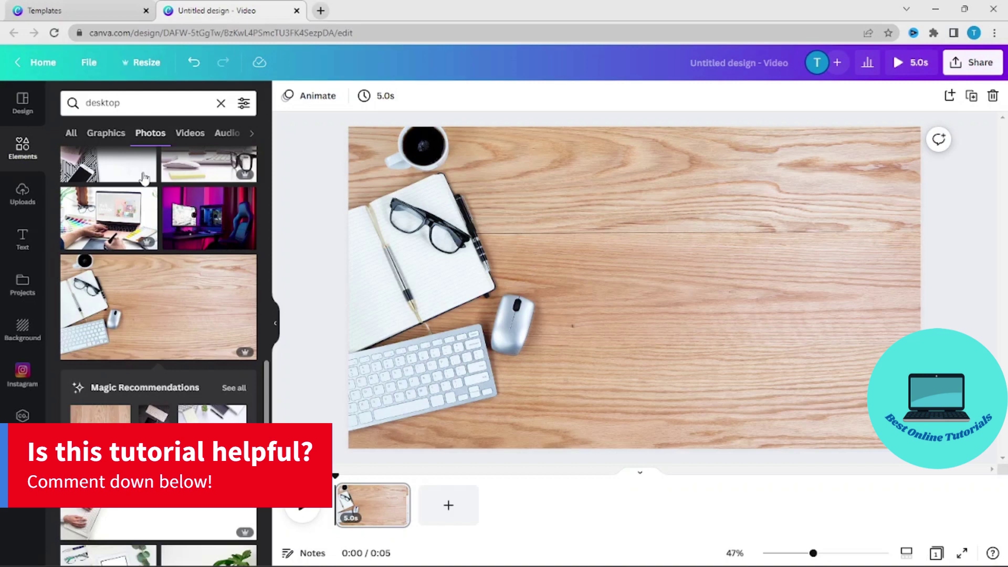
- Search Elements for 'frame', show all Frames results, and add the smartphone-shaped frame
click(20, 158)
click(149, 102)
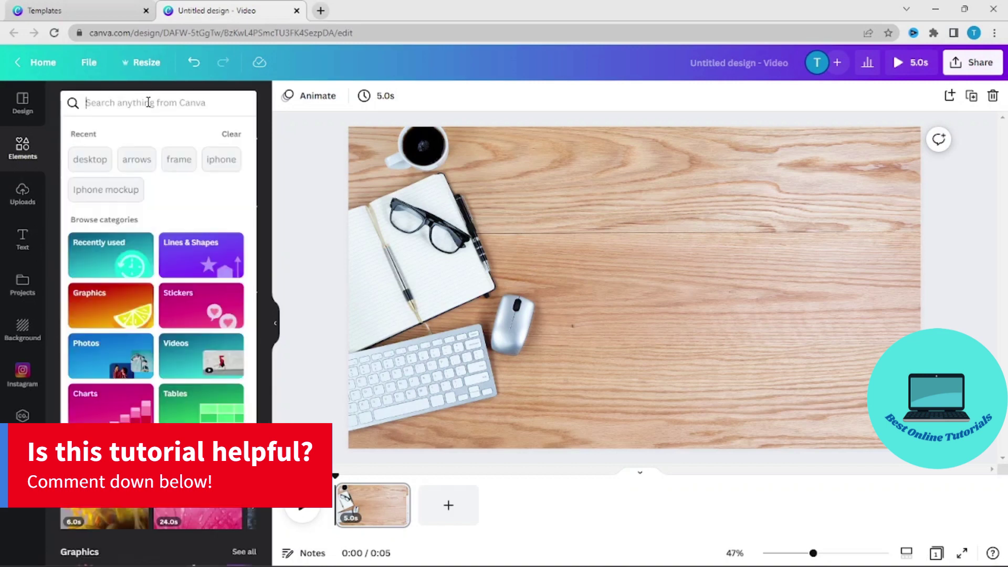
text(frame)
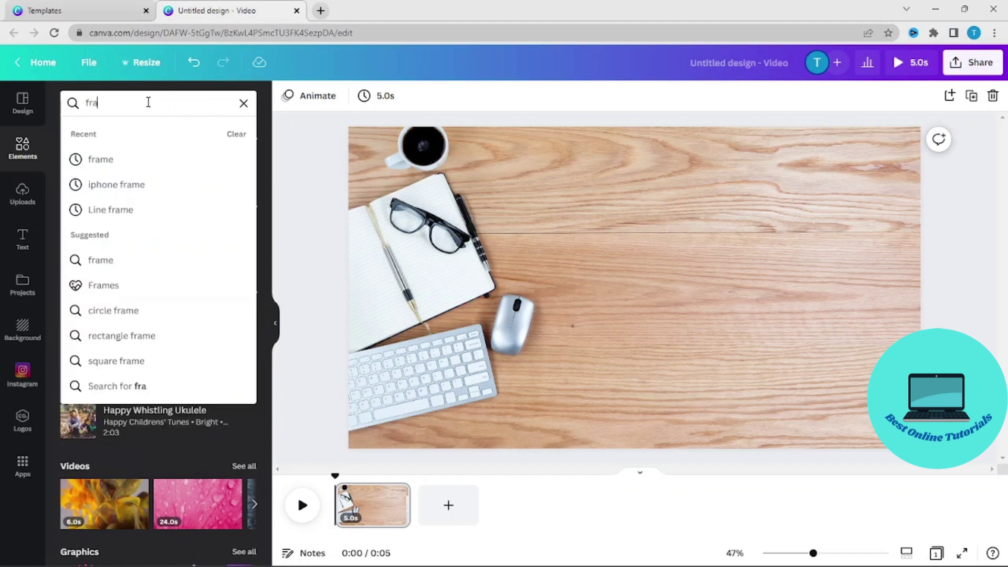
click(112, 157)
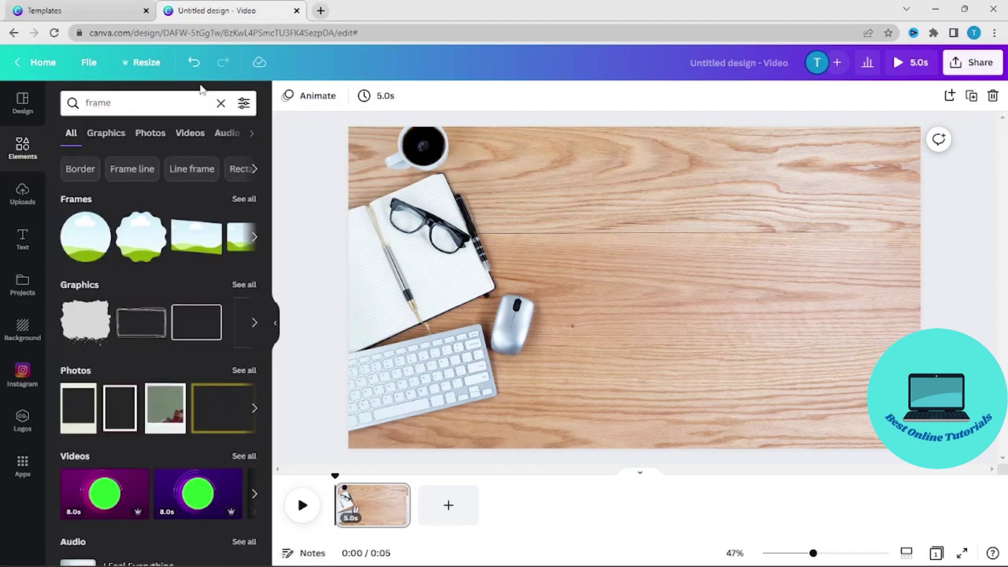
scroll(176, 263, down, 3)
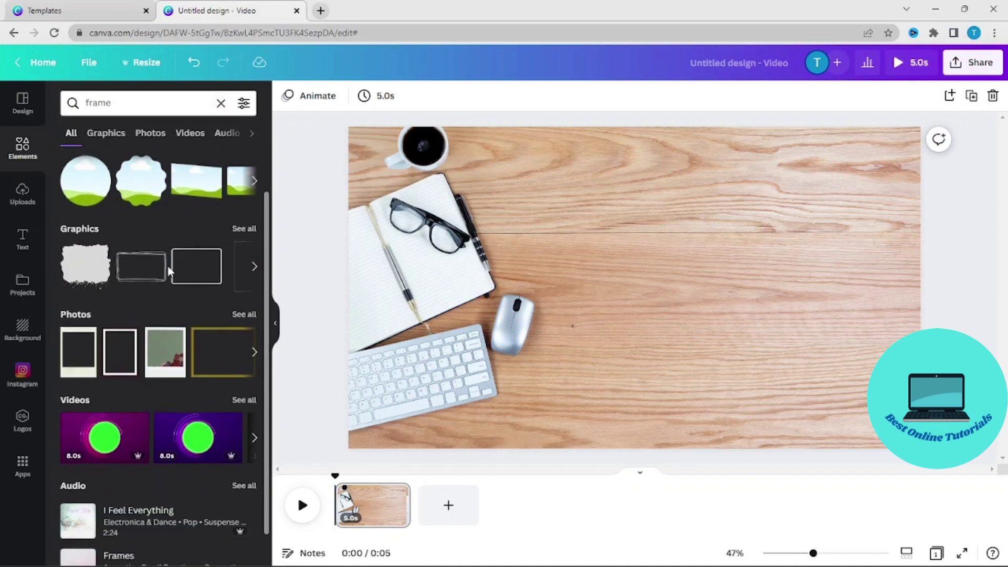
scroll(181, 273, up, 3)
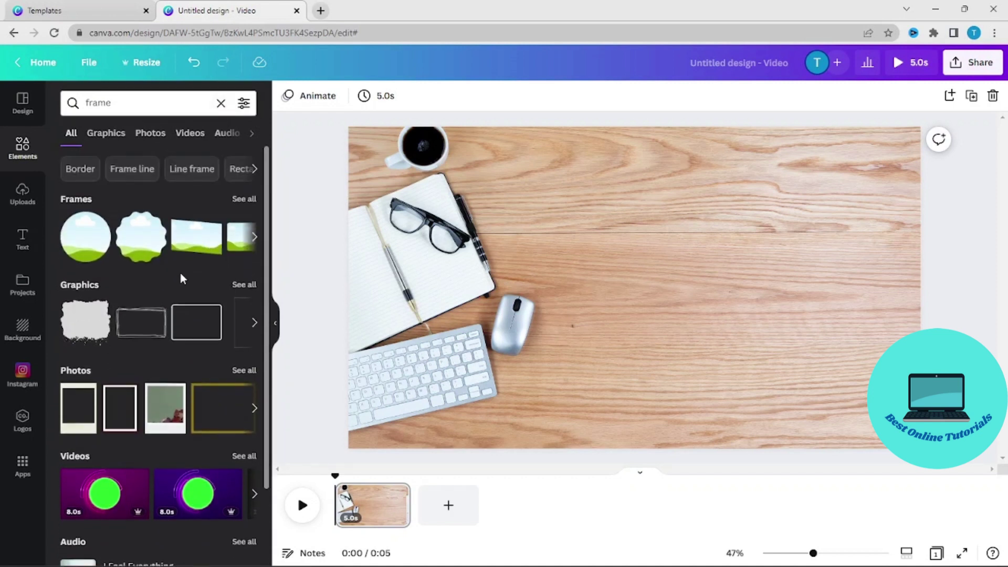
click(93, 200)
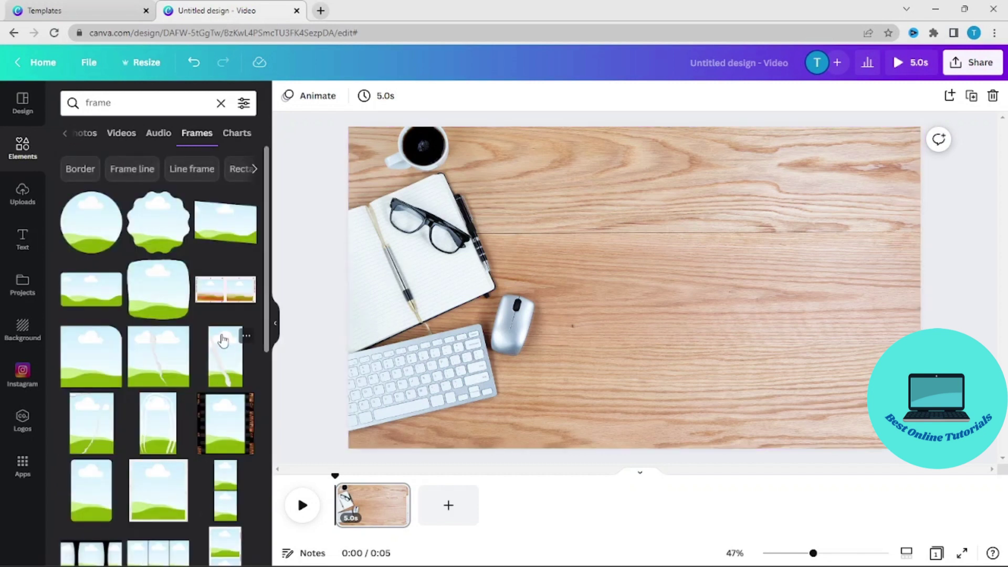
scroll(220, 337, down, 2)
scroll(221, 338, down, 5)
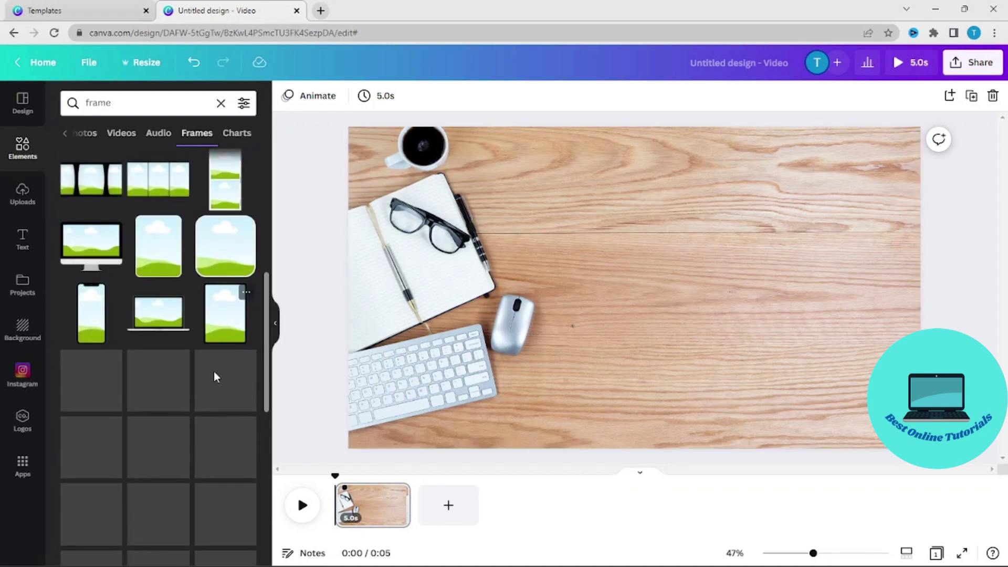
click(86, 318)
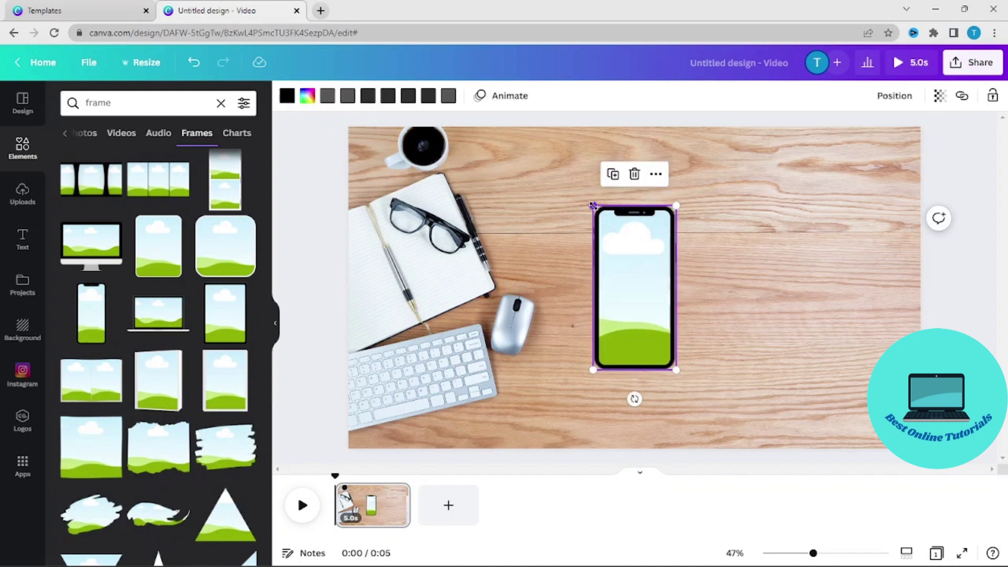
- Enlarge the phone frame to full page height (about 546 × 1,080) and centre it on the desk
drag(593, 206, 534, 145)
click(683, 374)
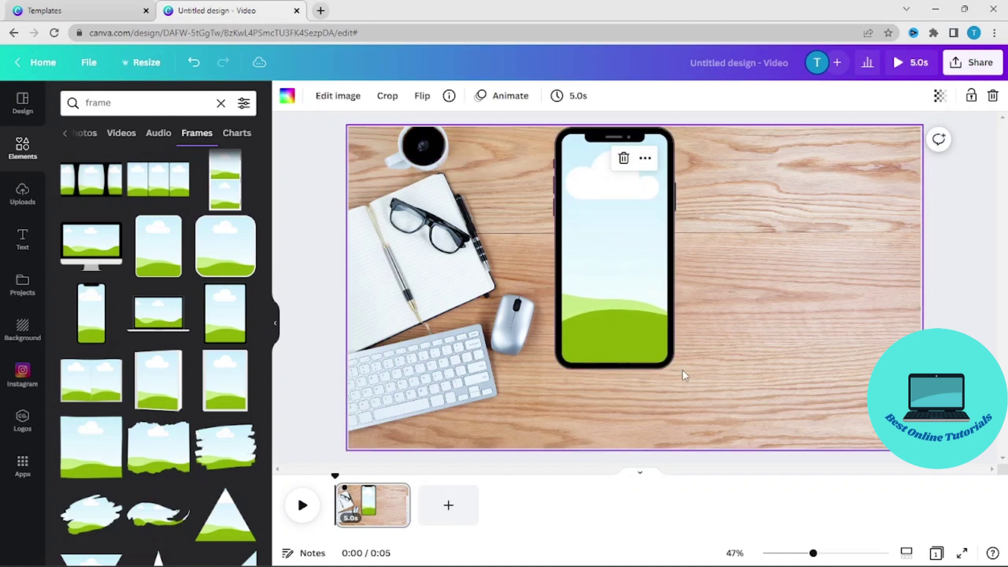
click(651, 346)
drag(676, 369, 727, 459)
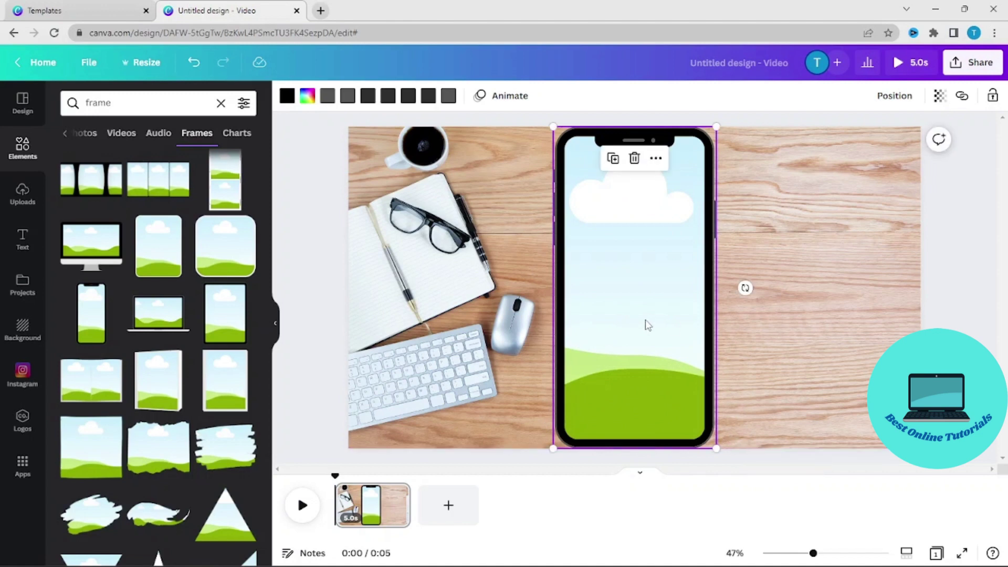
drag(647, 325, 649, 322)
click(827, 242)
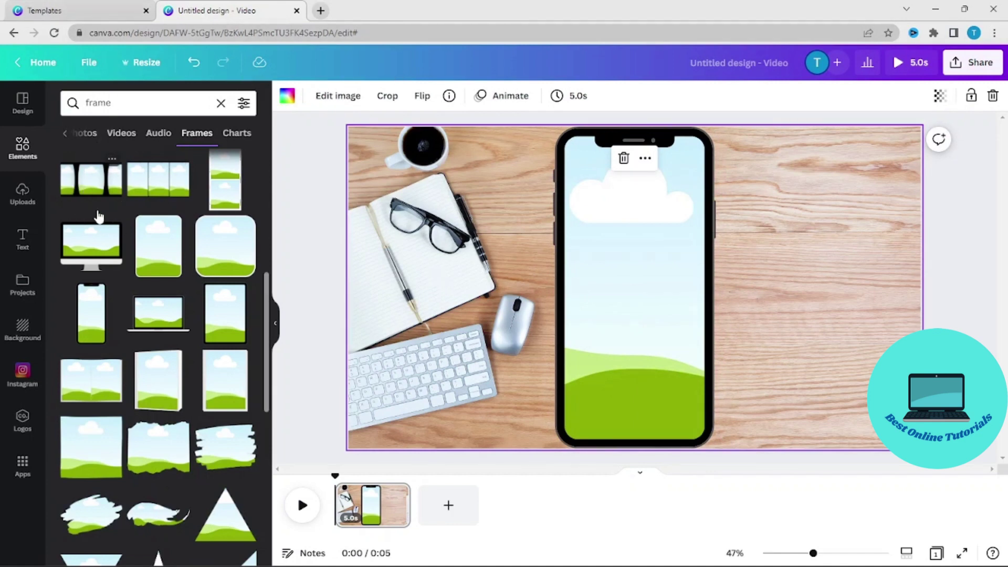
- Drop the 1:37 uploaded screen recording from Uploads > Videos into the phone frame
click(23, 197)
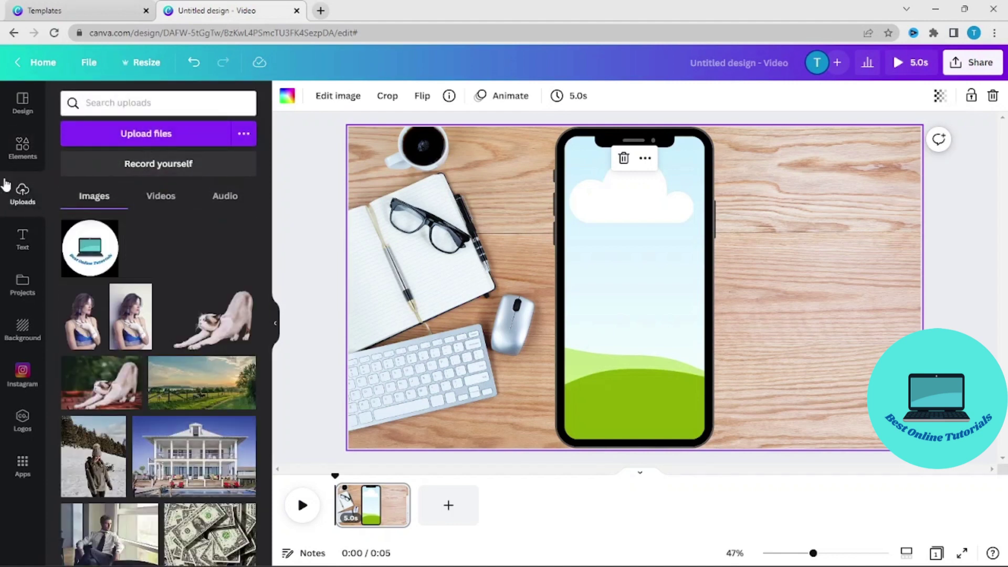
click(158, 197)
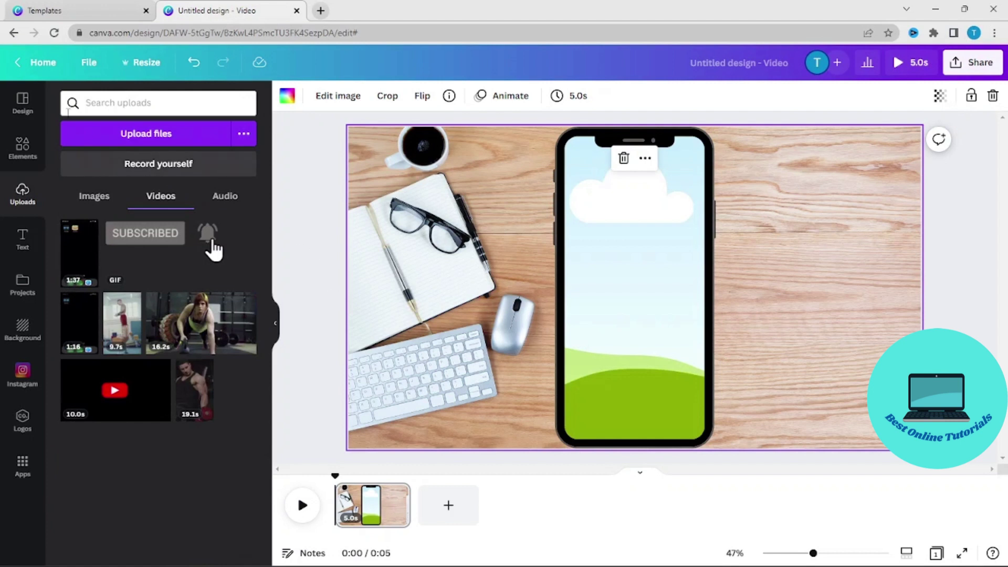
mouse_move(83, 248)
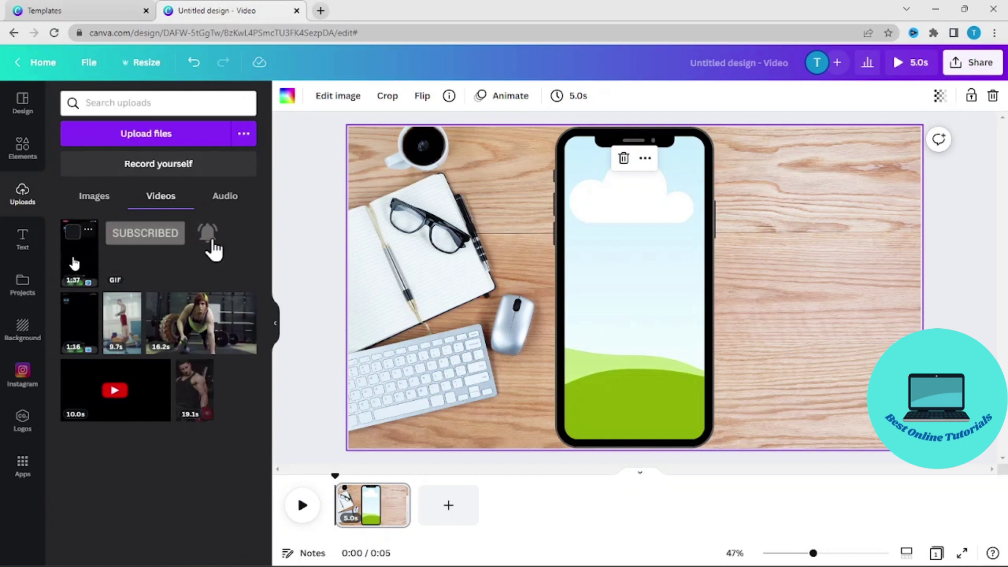
click(75, 259)
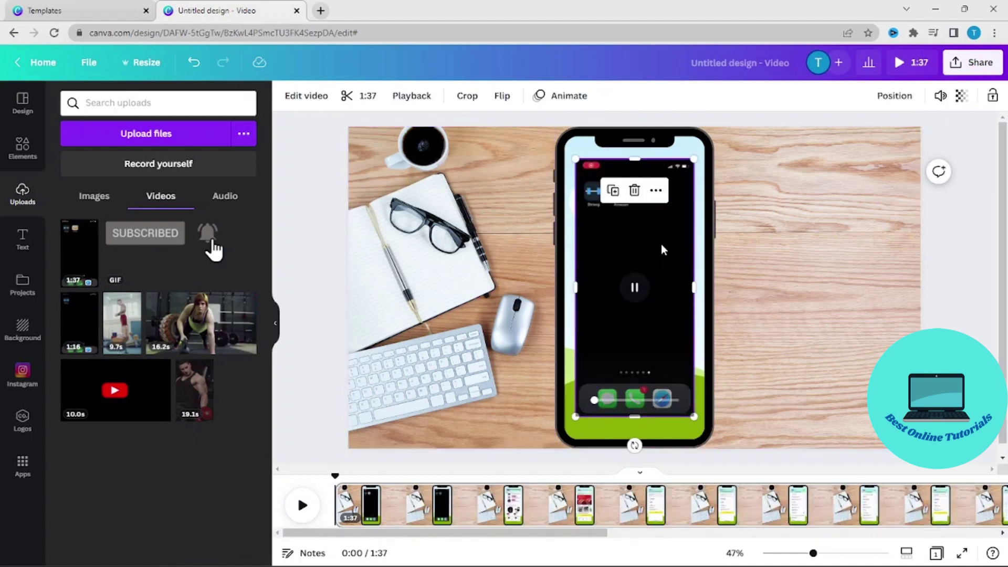
mouse_move(661, 250)
mouse_down()
mouse_move(701, 282)
mouse_move(673, 261)
mouse_up()
click(772, 269)
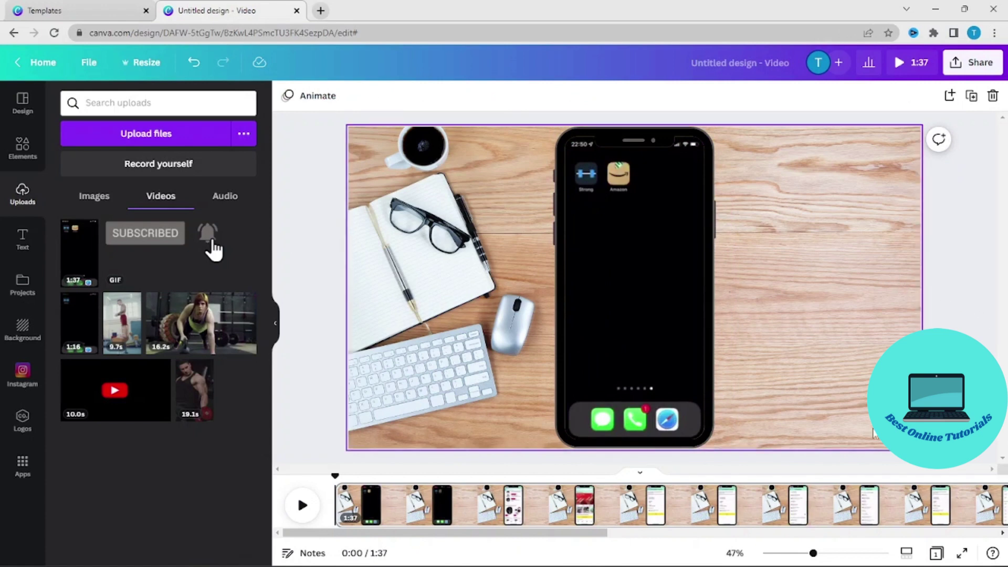
- Preview the recording playing in the phone, then rewind the playhead to 0:00
click(303, 507)
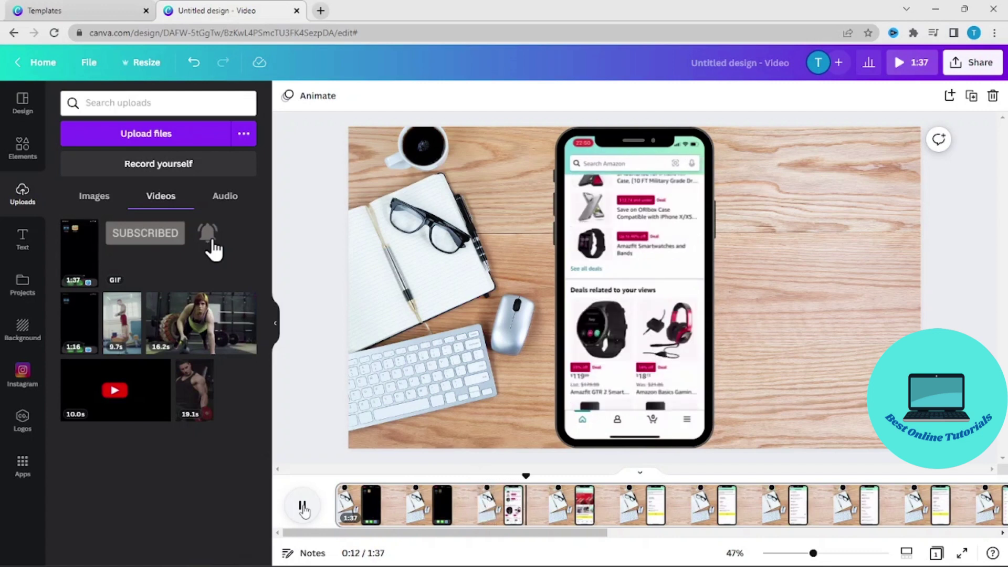
click(304, 508)
drag(536, 473, 335, 475)
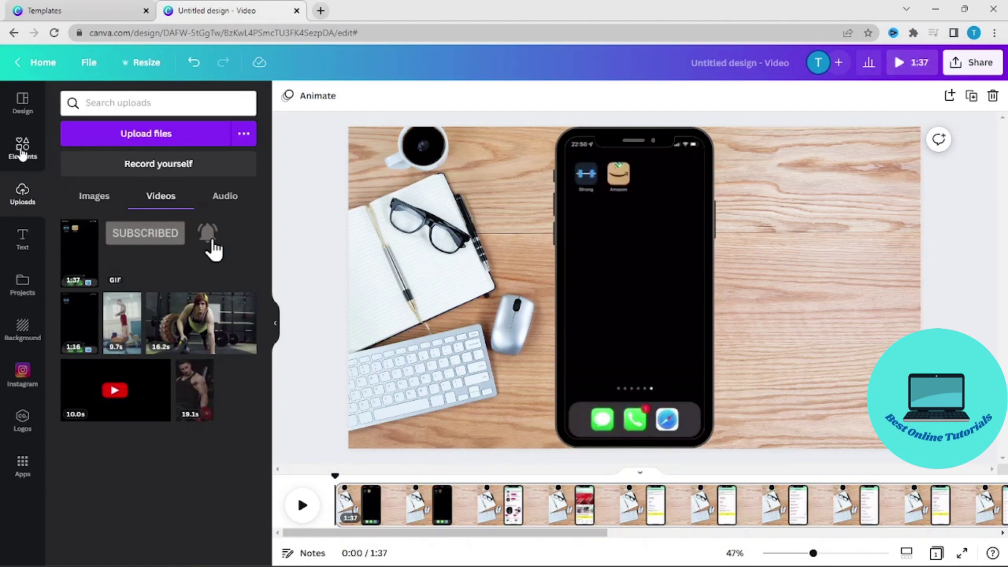
- Search Elements for 'arrow', filter to Graphics, and add the large red arrow
click(20, 149)
click(134, 102)
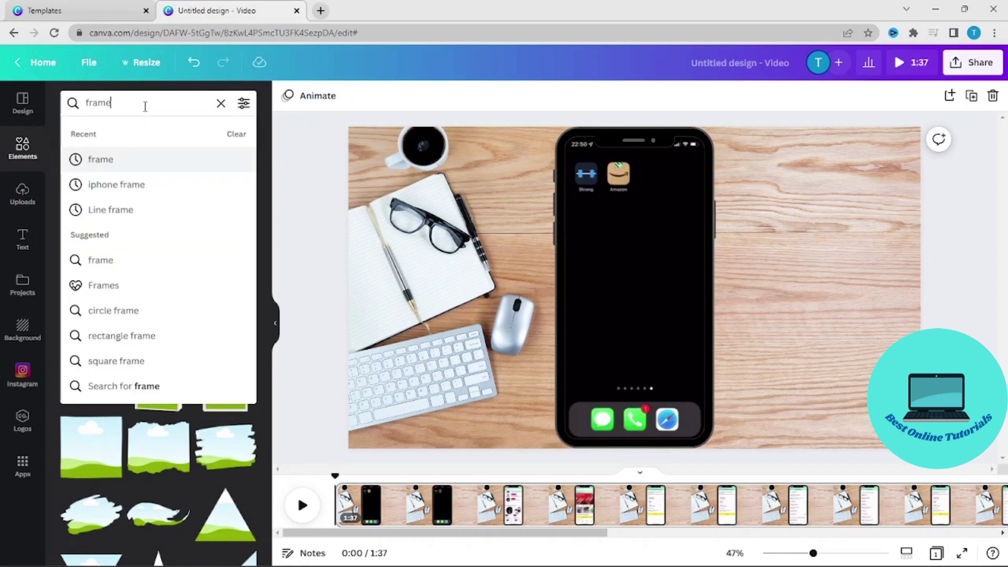
key(Return)
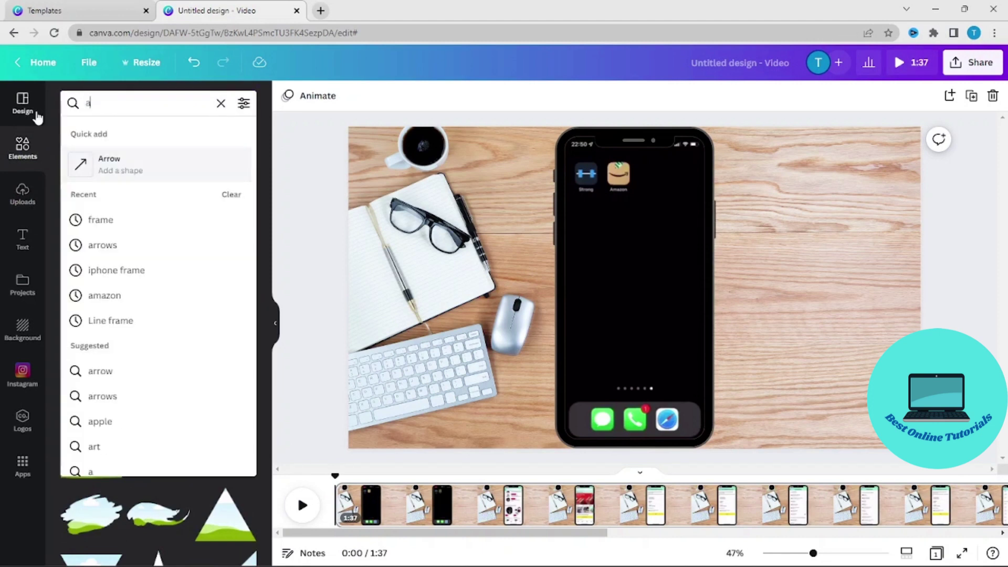
text(rrow)
key(Return)
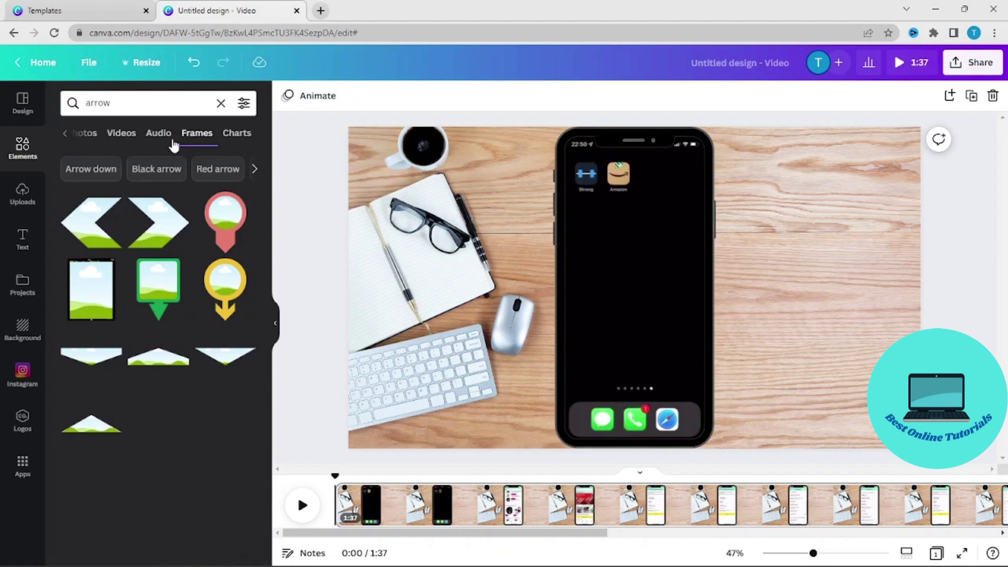
click(65, 134)
click(94, 137)
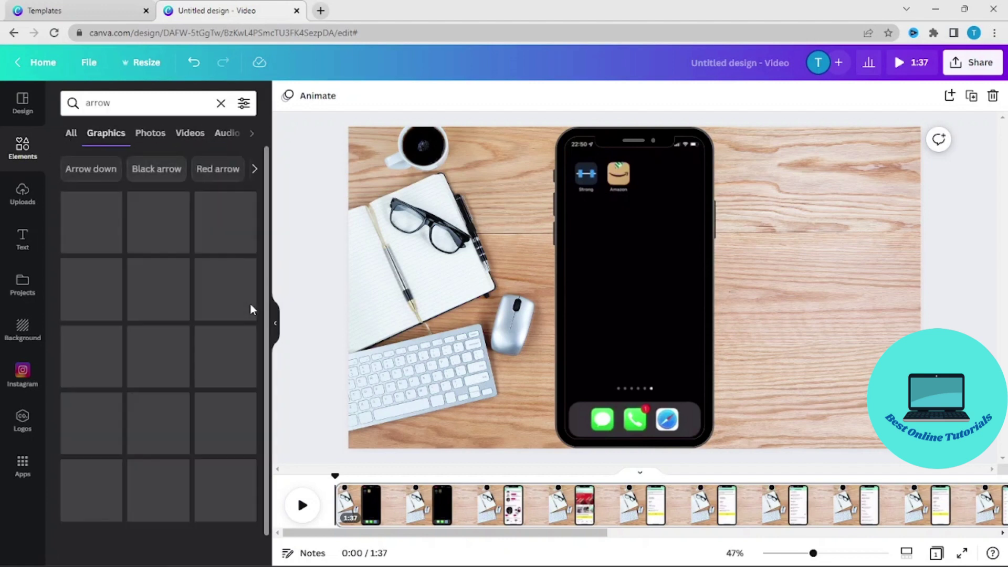
scroll(175, 425, down, 4)
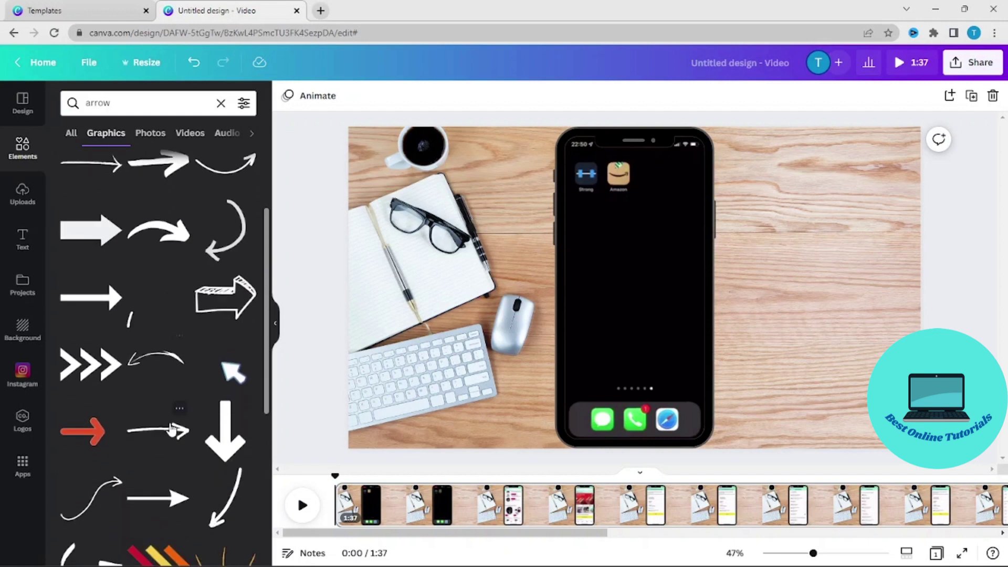
scroll(143, 430, down, 3)
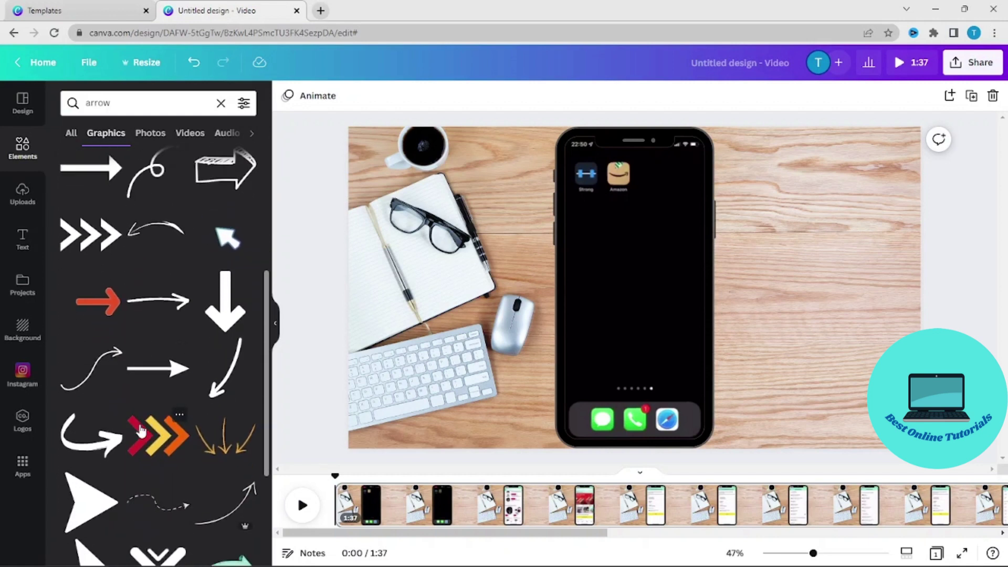
click(88, 252)
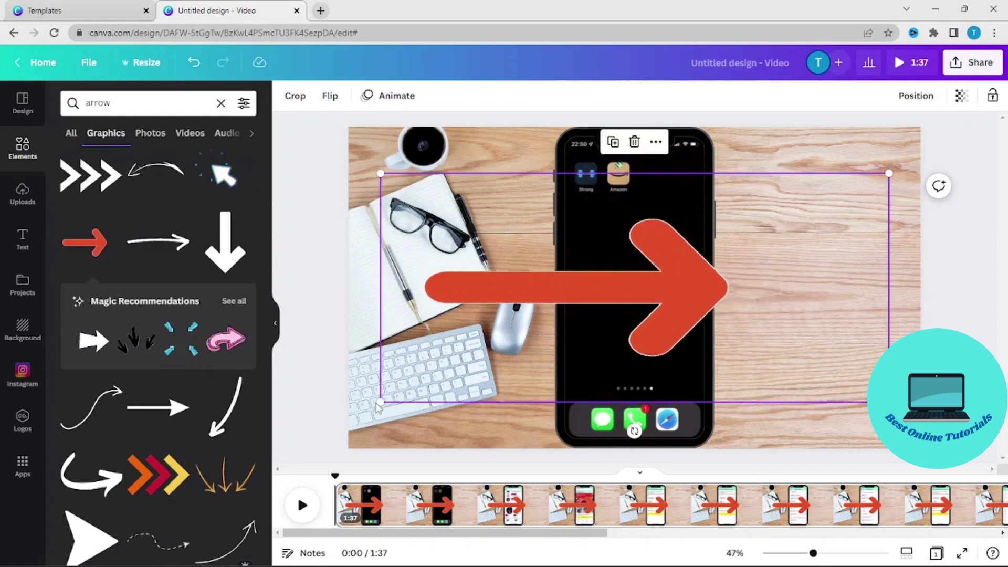
- Shrink, rotate and move the red arrow so it points at the phone's Amazon icon
drag(378, 400, 702, 244)
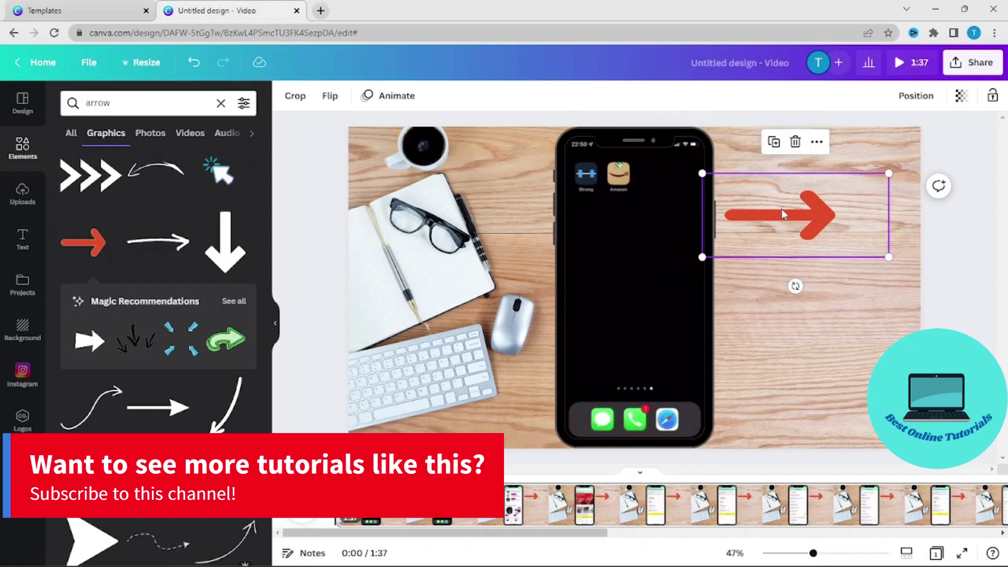
drag(781, 209, 597, 261)
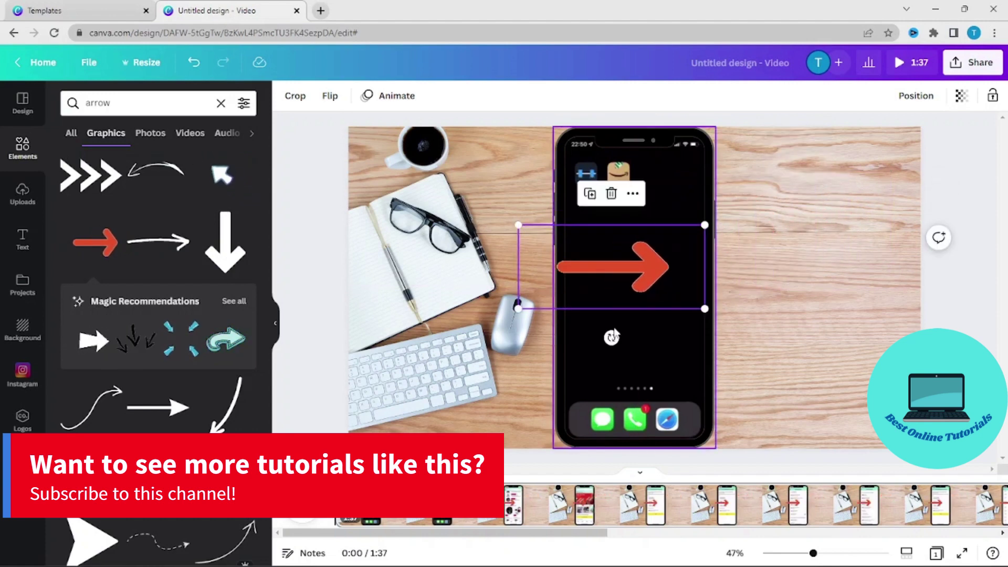
mouse_move(611, 338)
mouse_down()
mouse_move(647, 285)
mouse_move(541, 252)
mouse_move(635, 270)
mouse_move(621, 326)
mouse_up()
drag(618, 368, 641, 282)
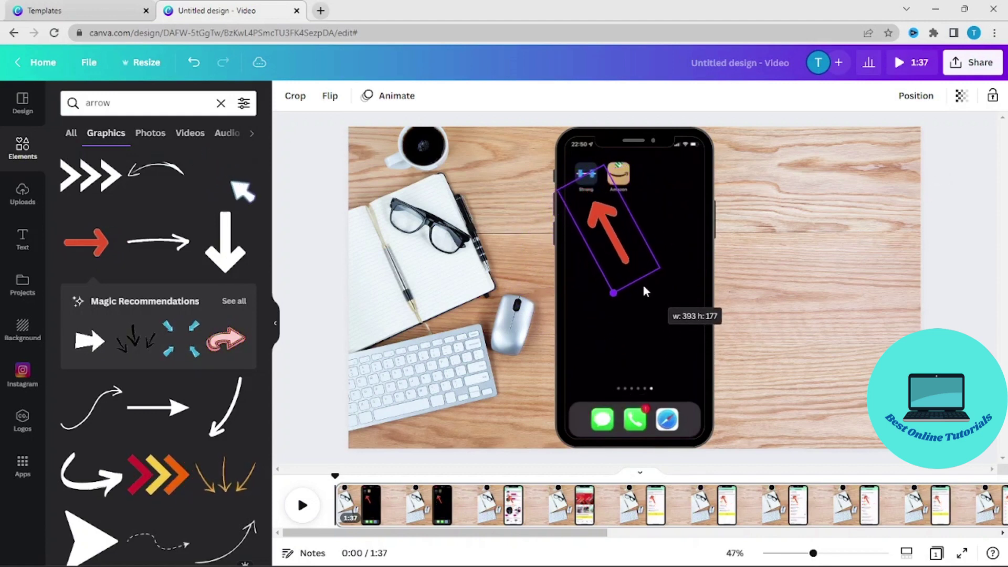
drag(601, 229, 645, 235)
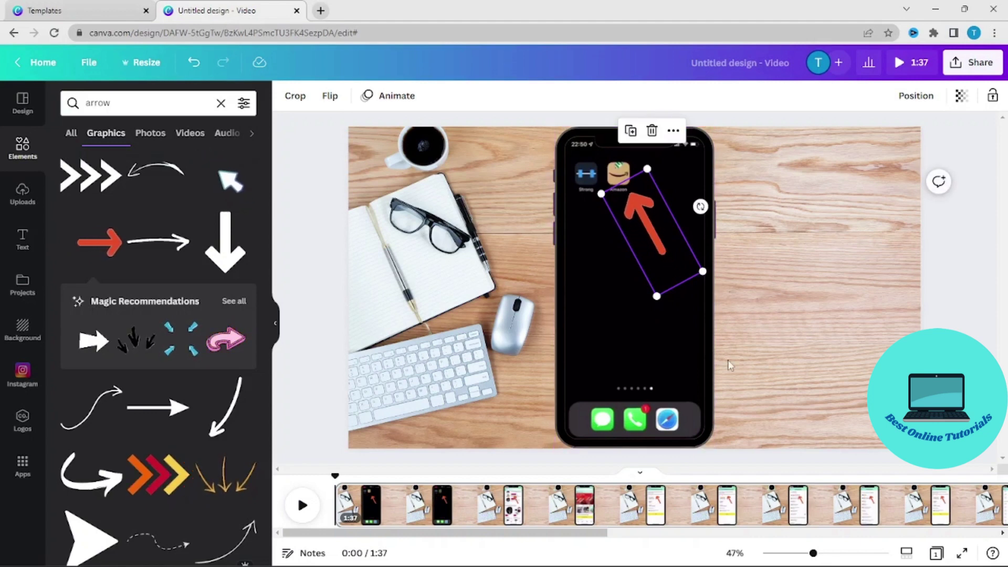
click(757, 302)
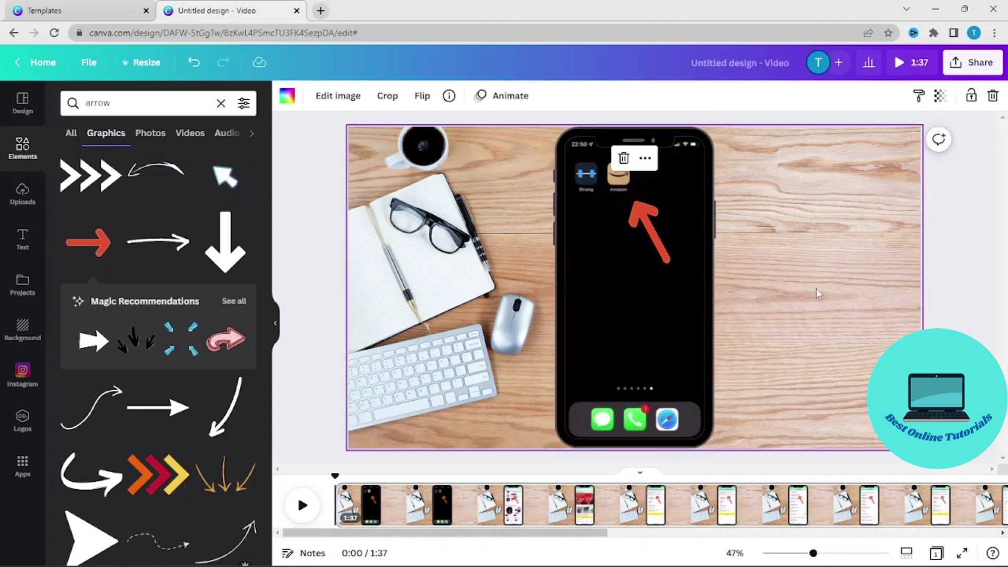
- Split the page at 0:08, where the Amazon product page appears
click(301, 505)
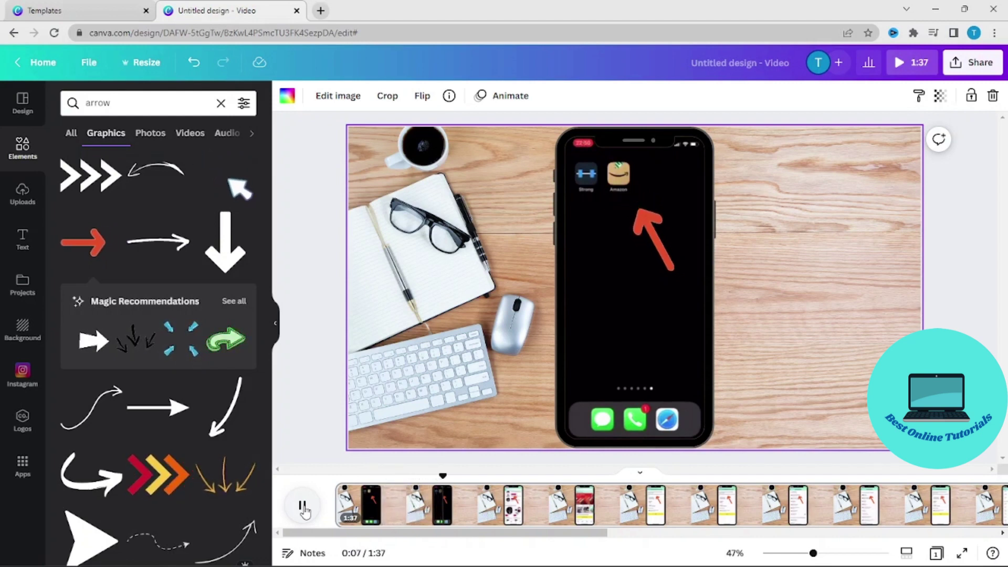
click(303, 506)
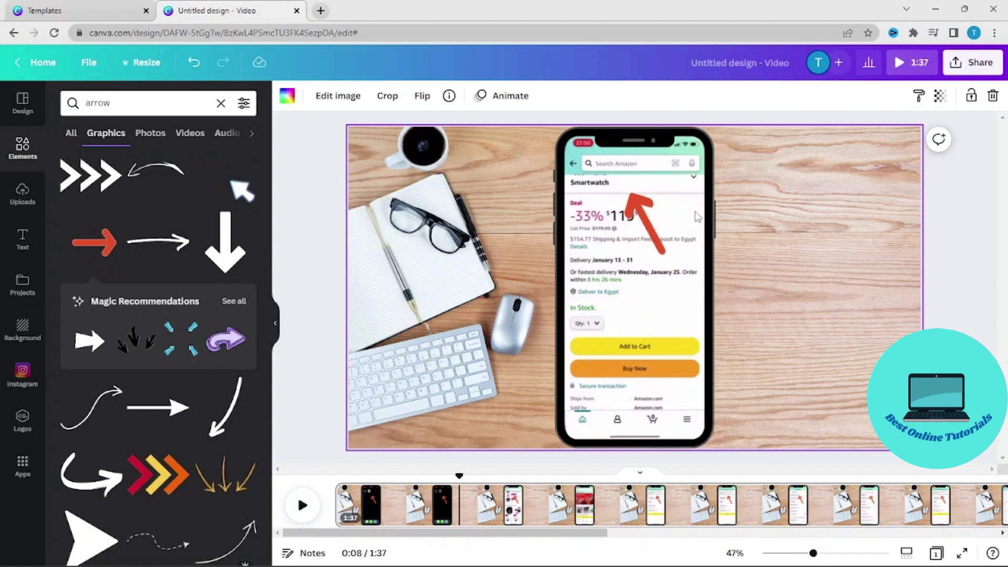
right_click(468, 508)
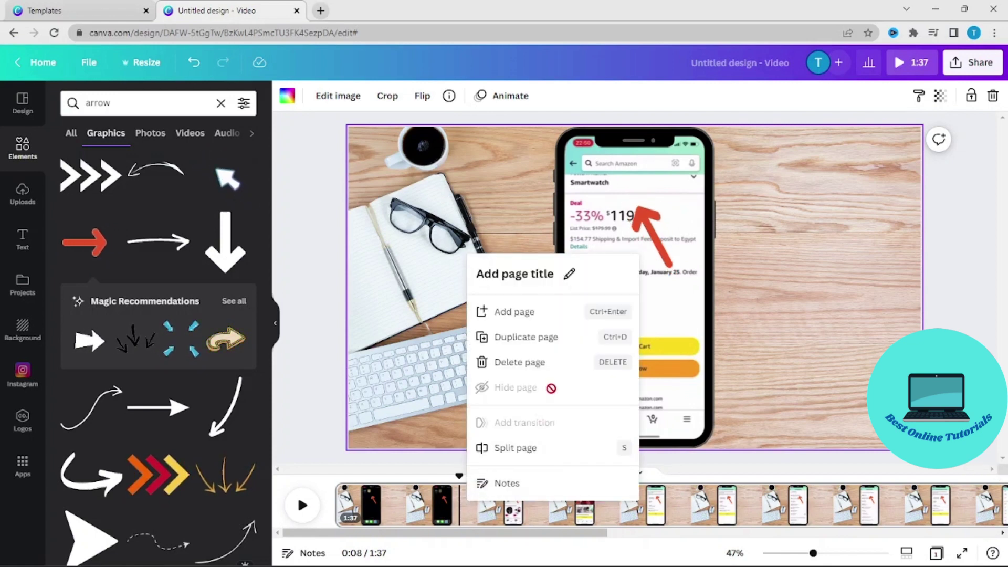
click(517, 450)
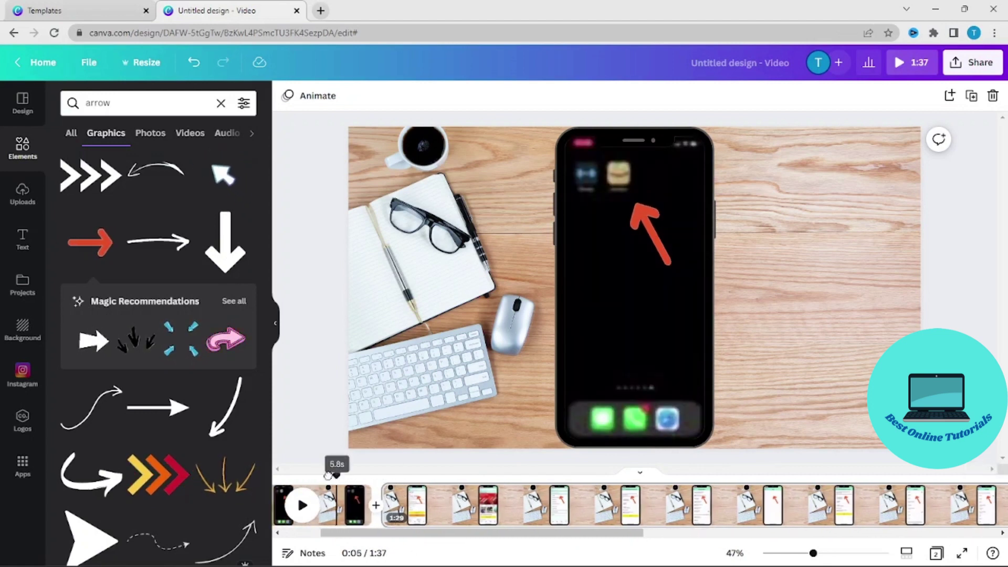
drag(330, 475, 513, 475)
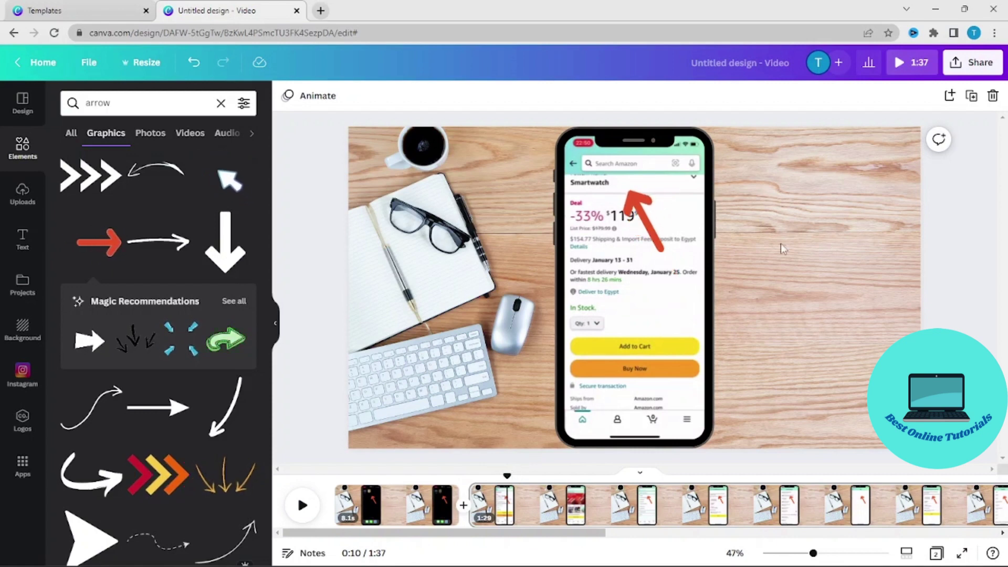
- Delete the red arrow from the second page and return the playhead to the start
click(649, 232)
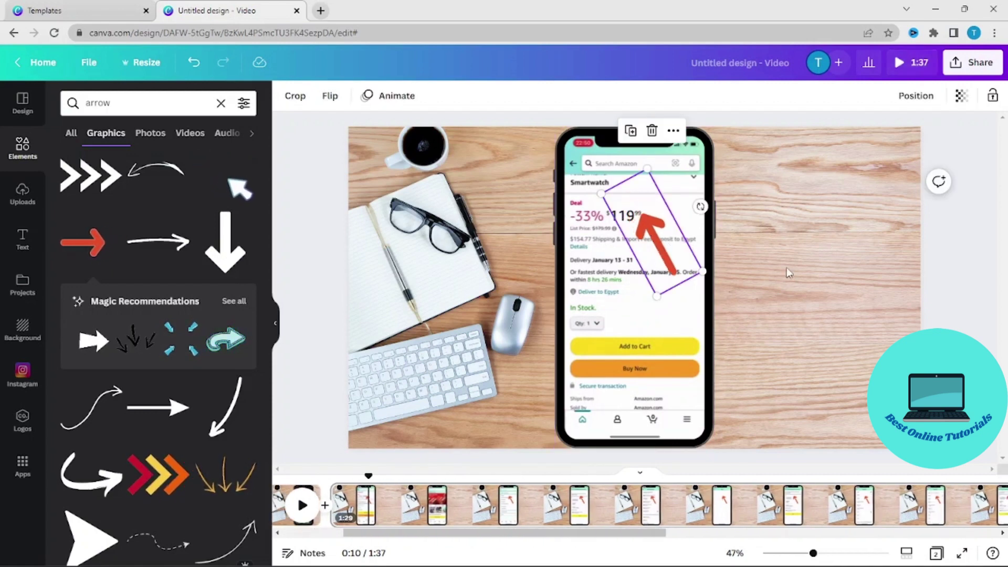
click(652, 131)
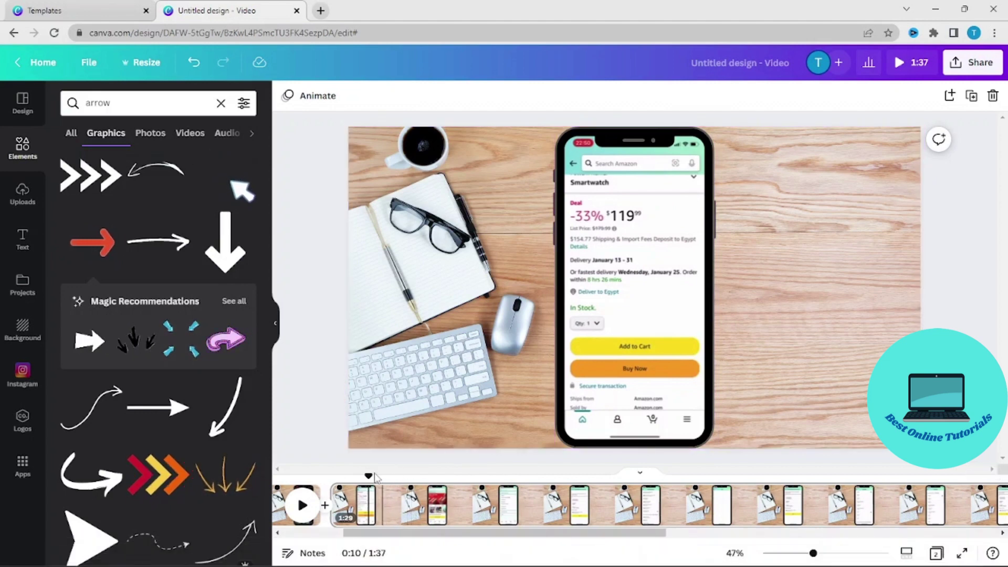
drag(370, 476, 335, 475)
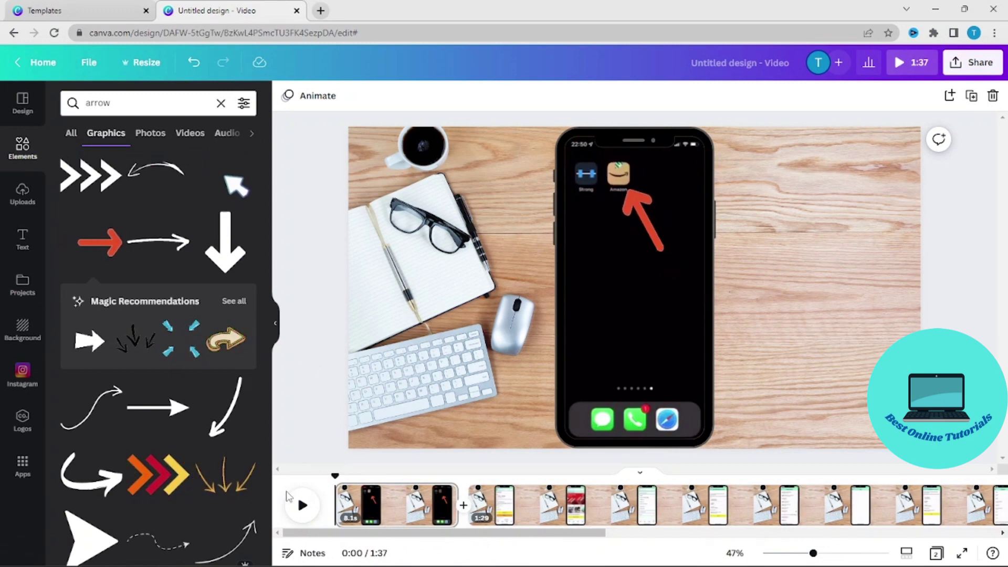
- Split the first page one second before its end, creating a 1.0s page
click(297, 507)
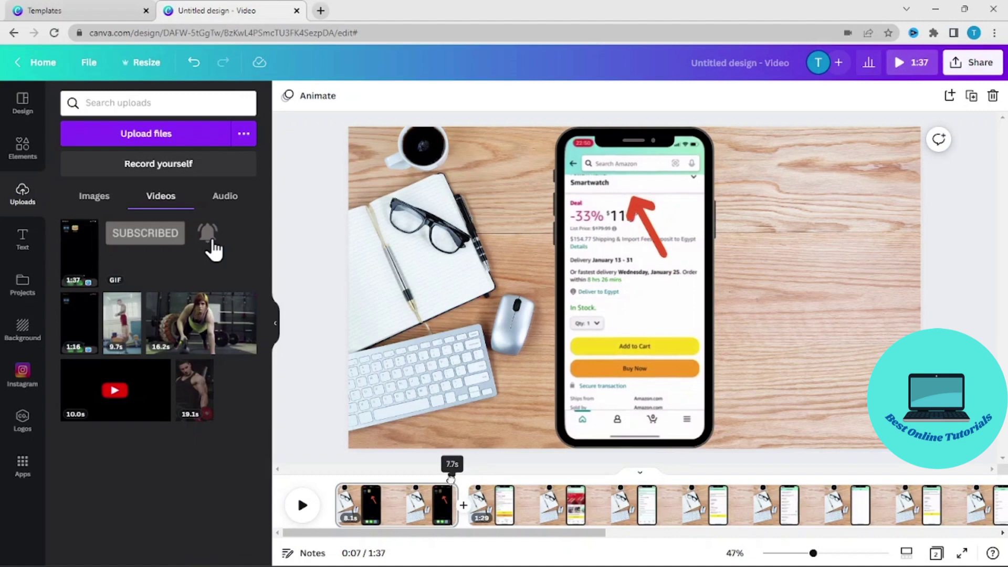
drag(450, 477, 442, 478)
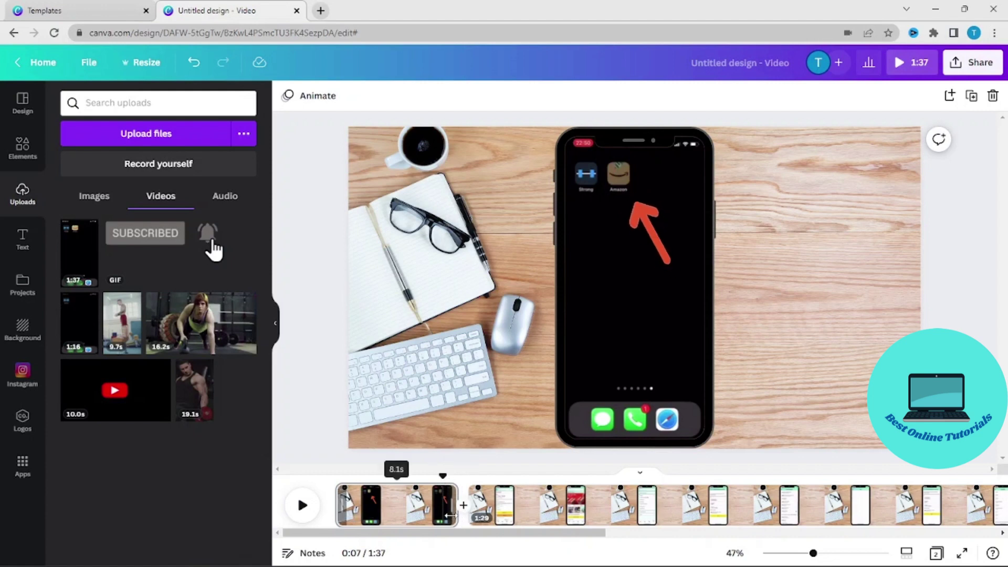
right_click(440, 520)
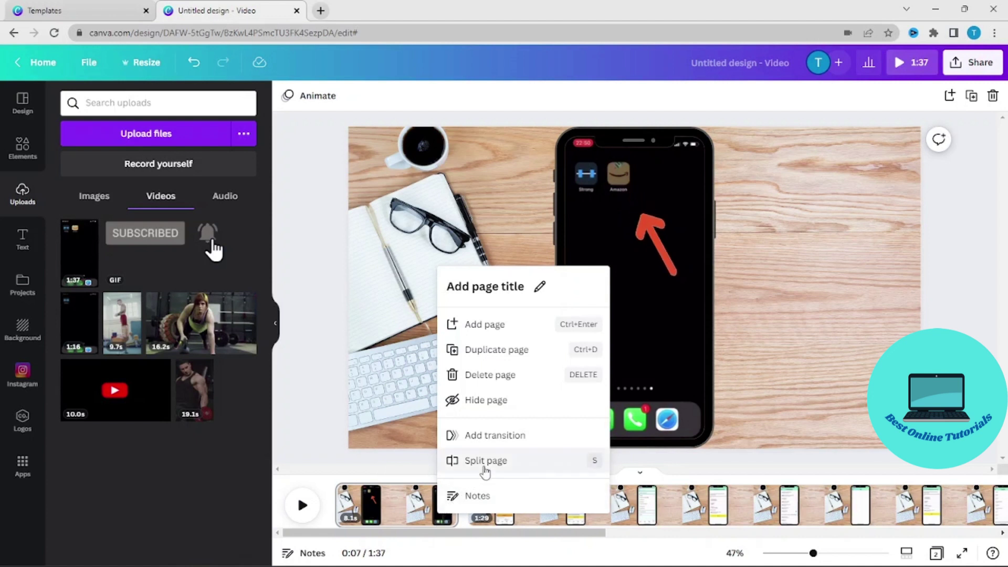
click(486, 461)
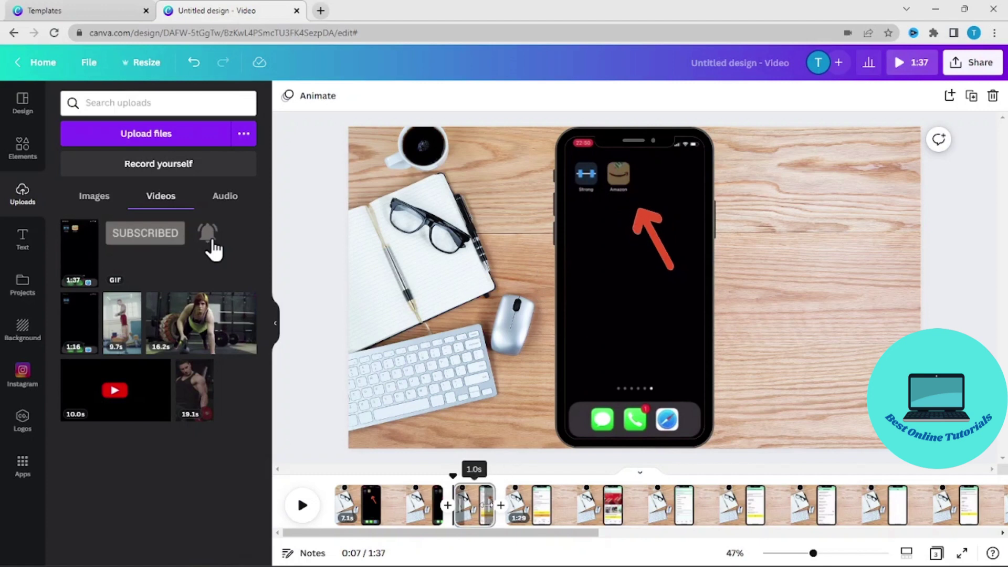
- Delete the 1.0s page, leaving a 7.1s arrow page and the 1:29 page
click(483, 495)
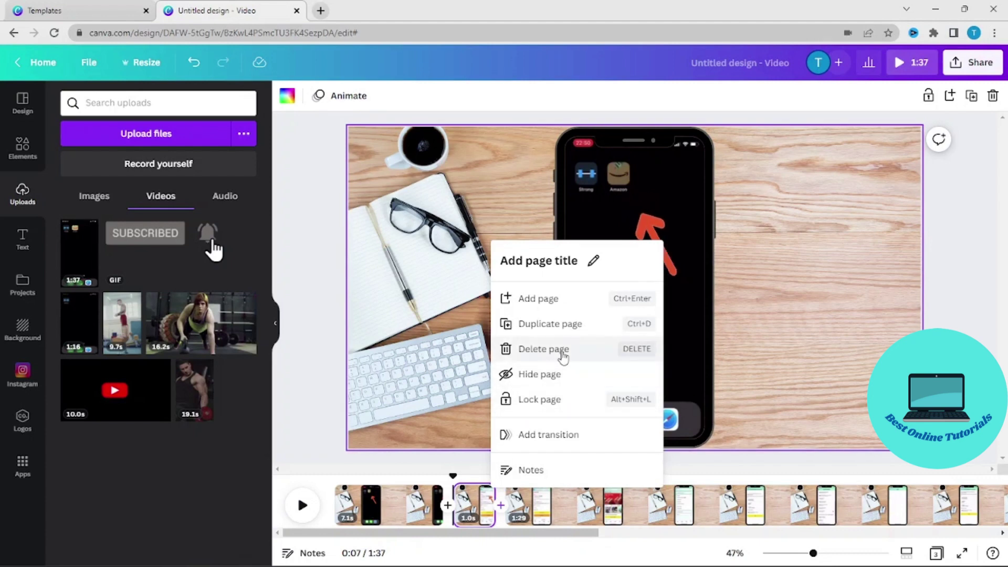
click(561, 350)
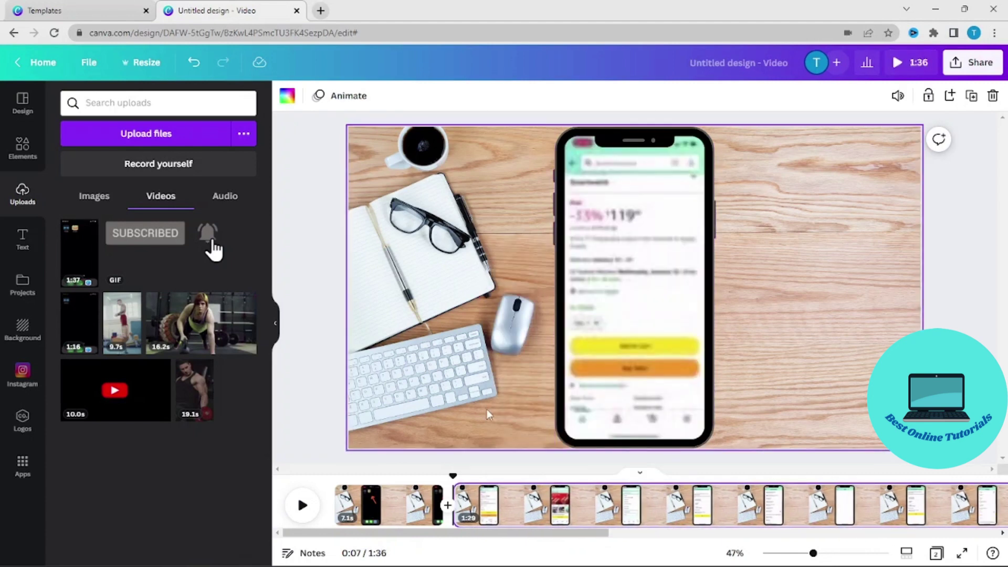
click(493, 430)
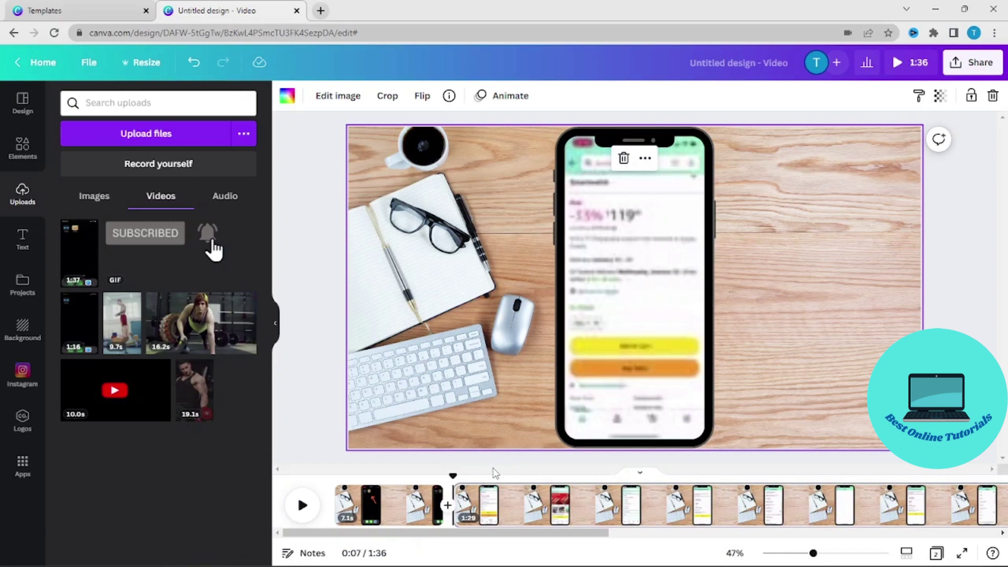
drag(453, 471, 321, 478)
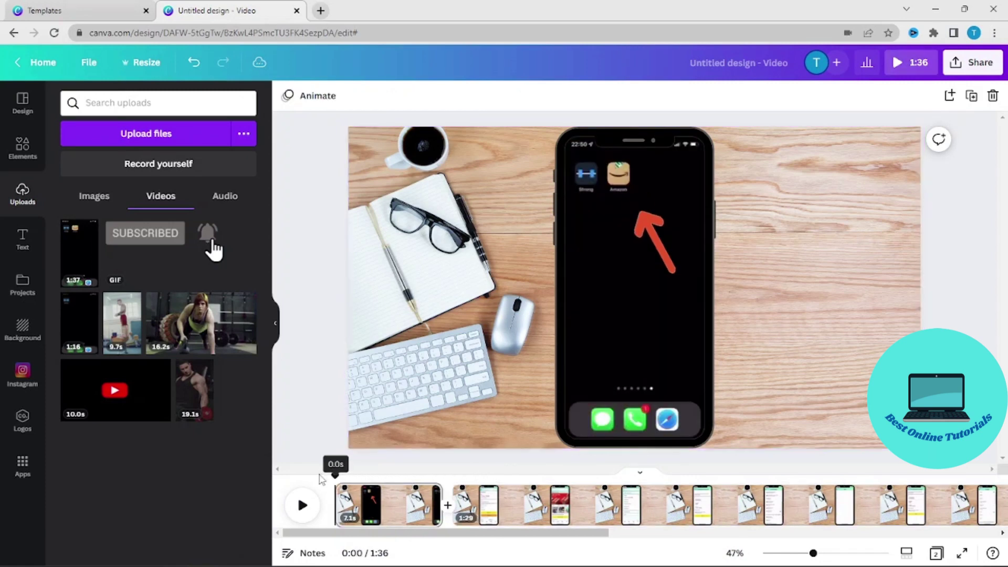
click(301, 504)
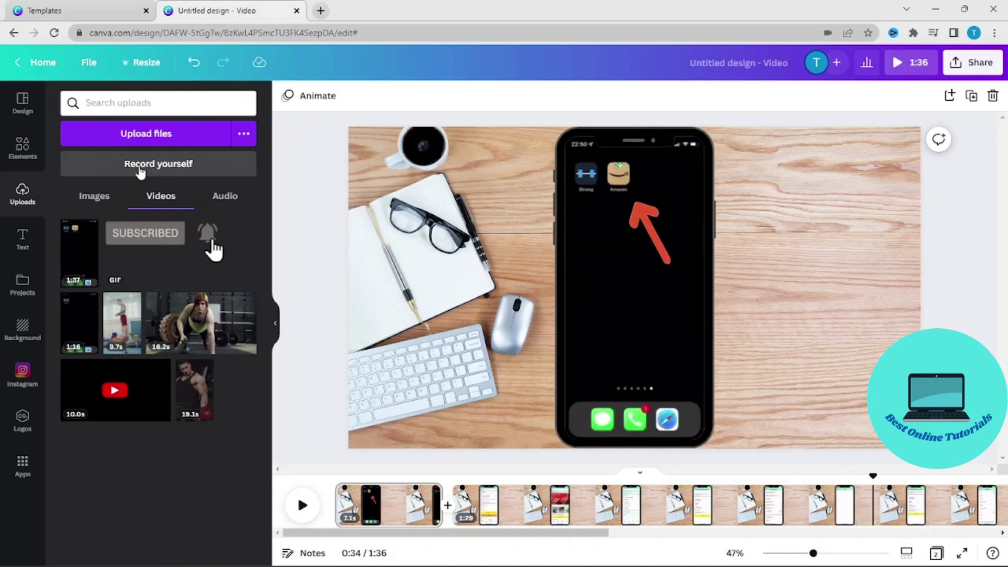
click(139, 163)
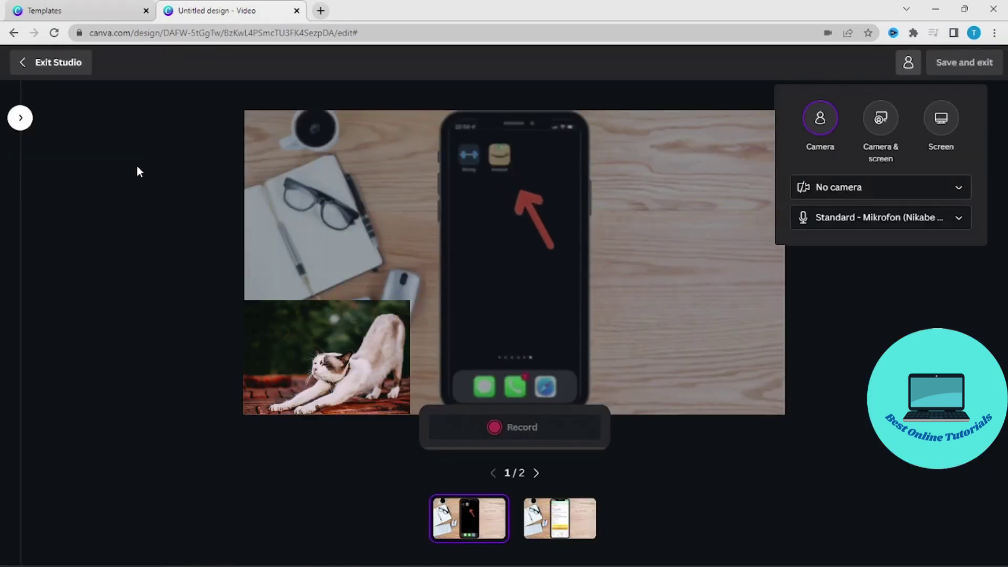
click(959, 187)
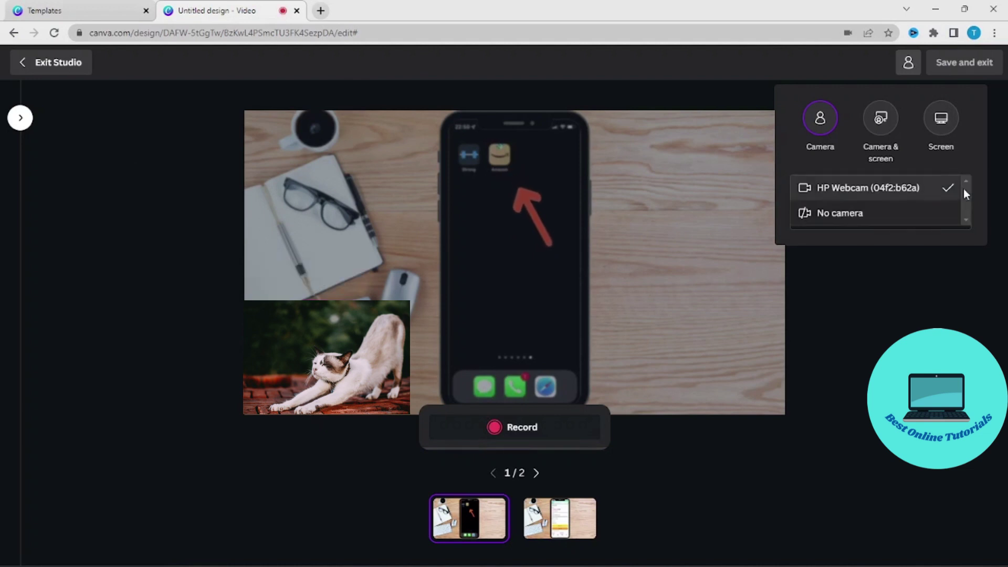
click(844, 215)
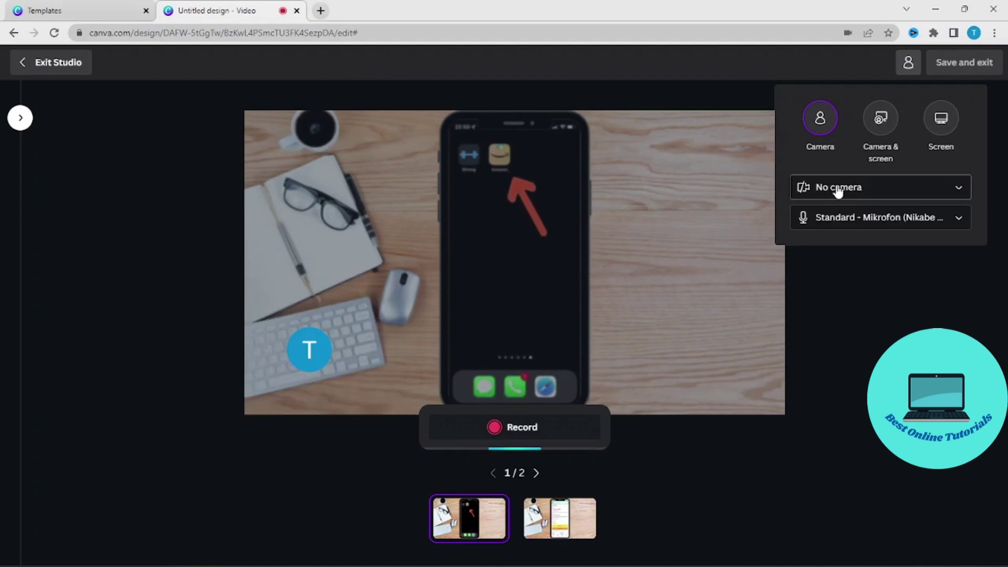